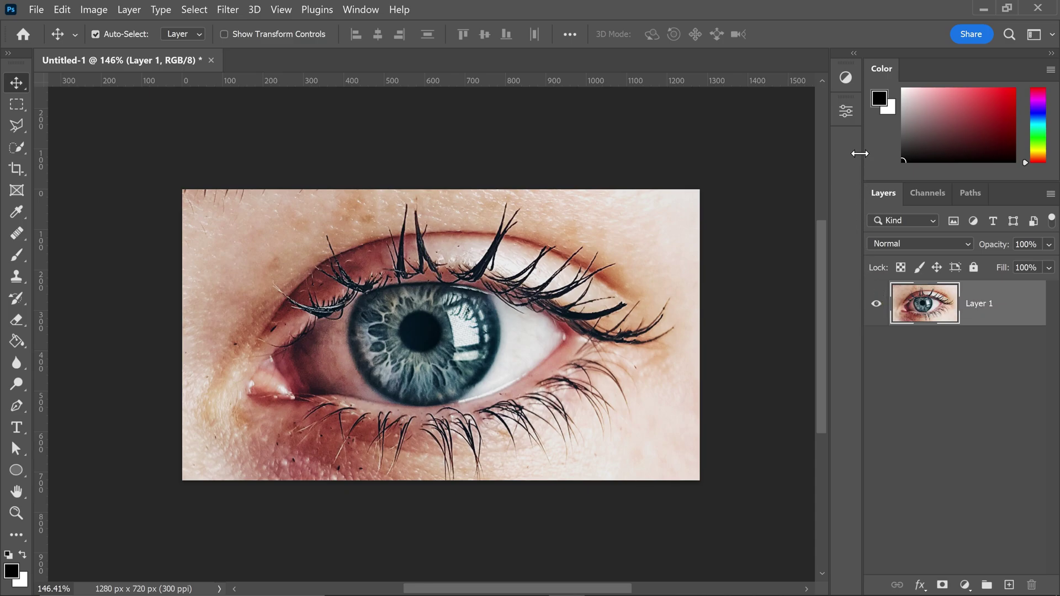
- Add a default Black & White adjustment layer above Layer 1, turning the eye photo grayscale
click(846, 83)
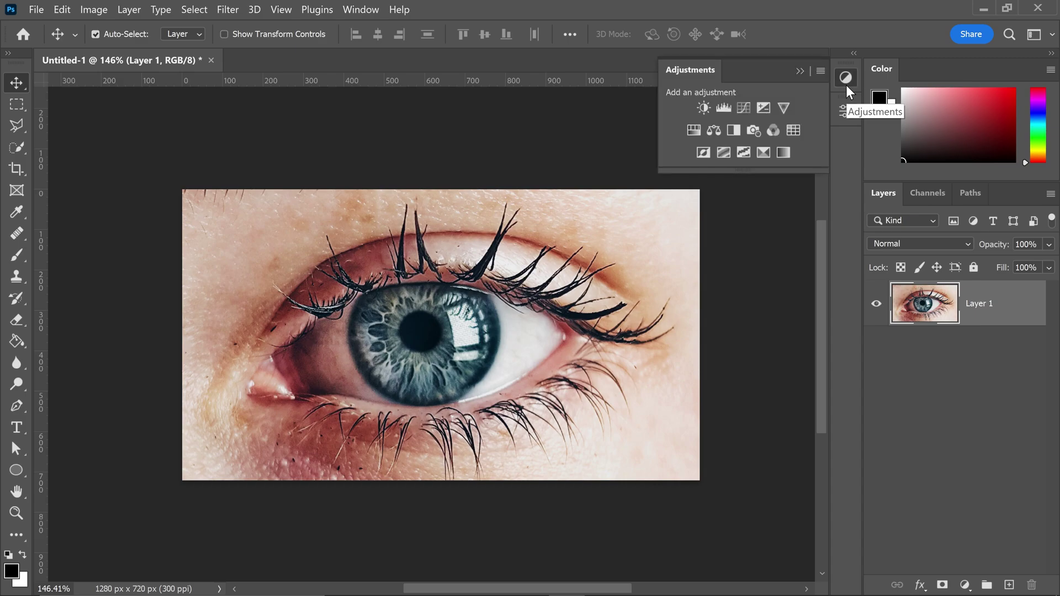
click(735, 131)
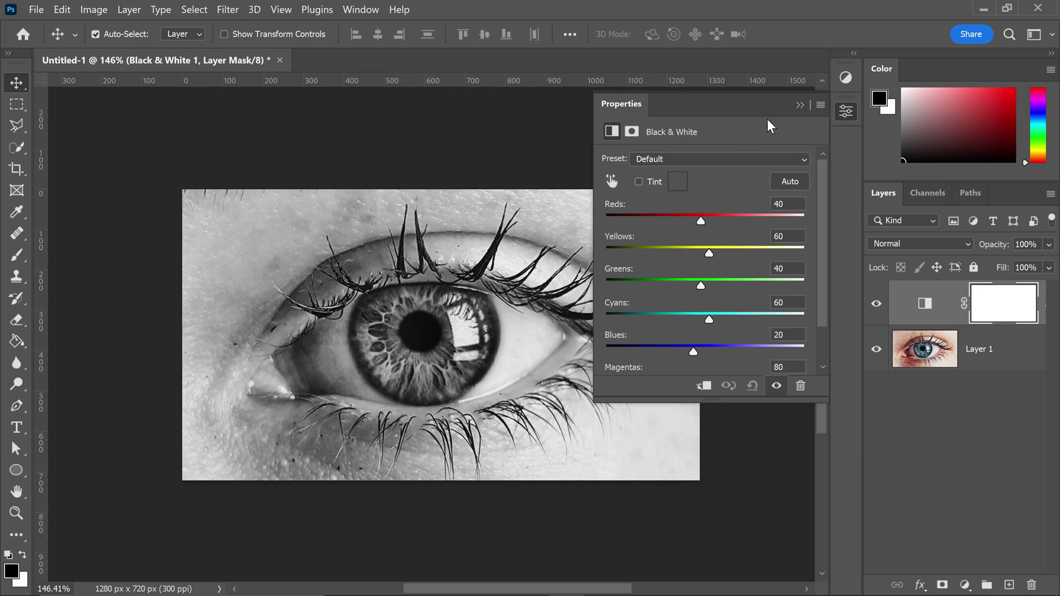
click(799, 105)
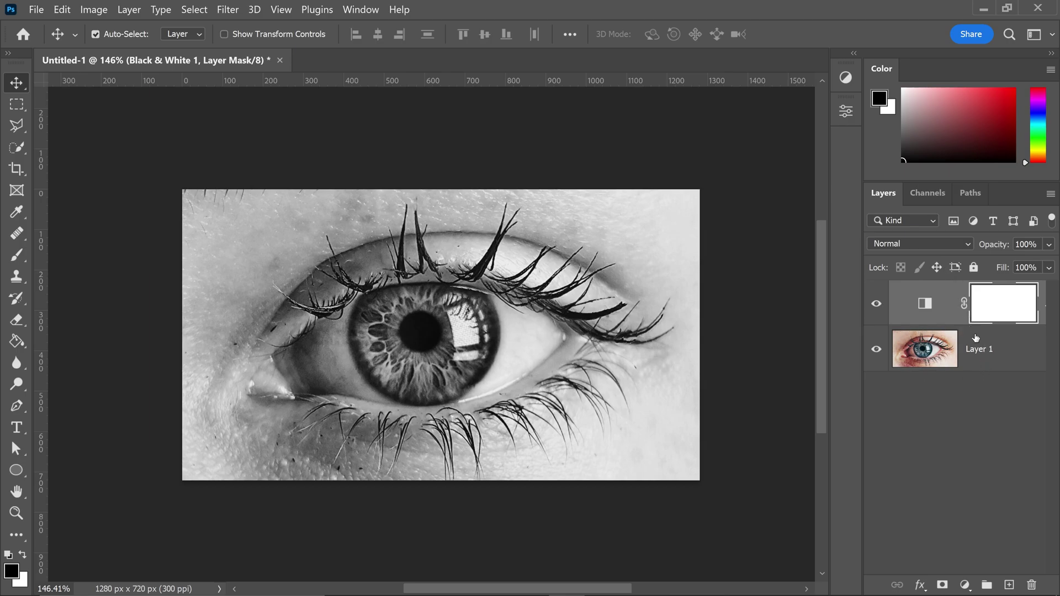
click(988, 352)
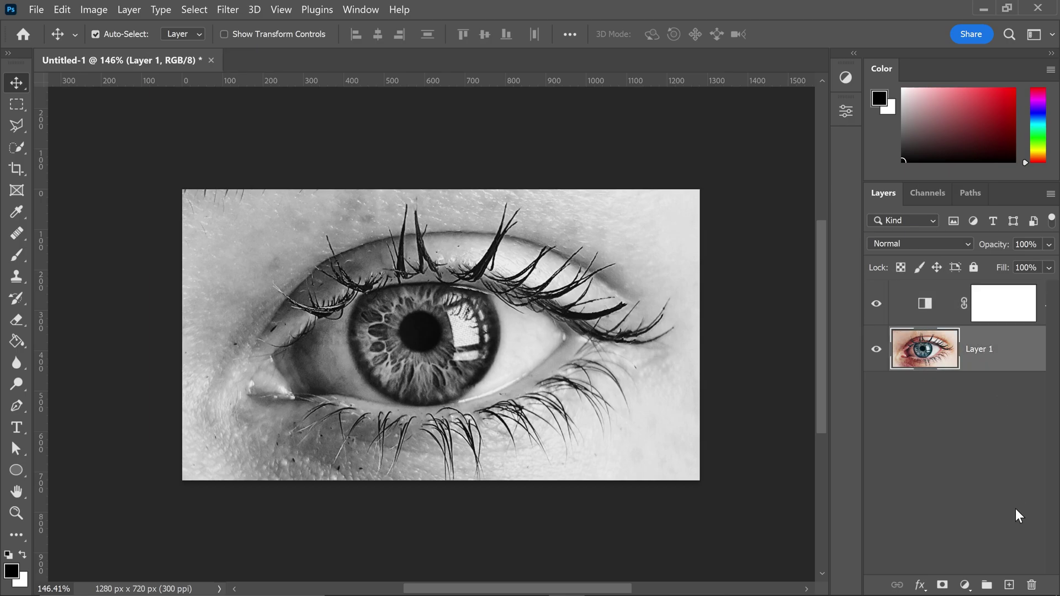
- Add empty Layer 2 and set the Brush tool to 400 px at 0% hardness
click(1009, 585)
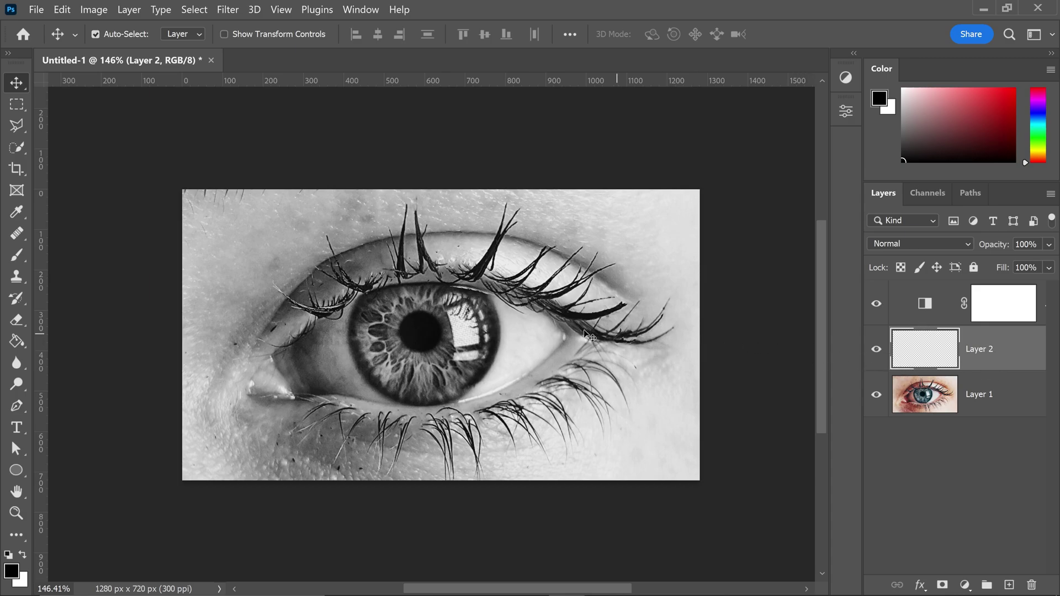
click(16, 258)
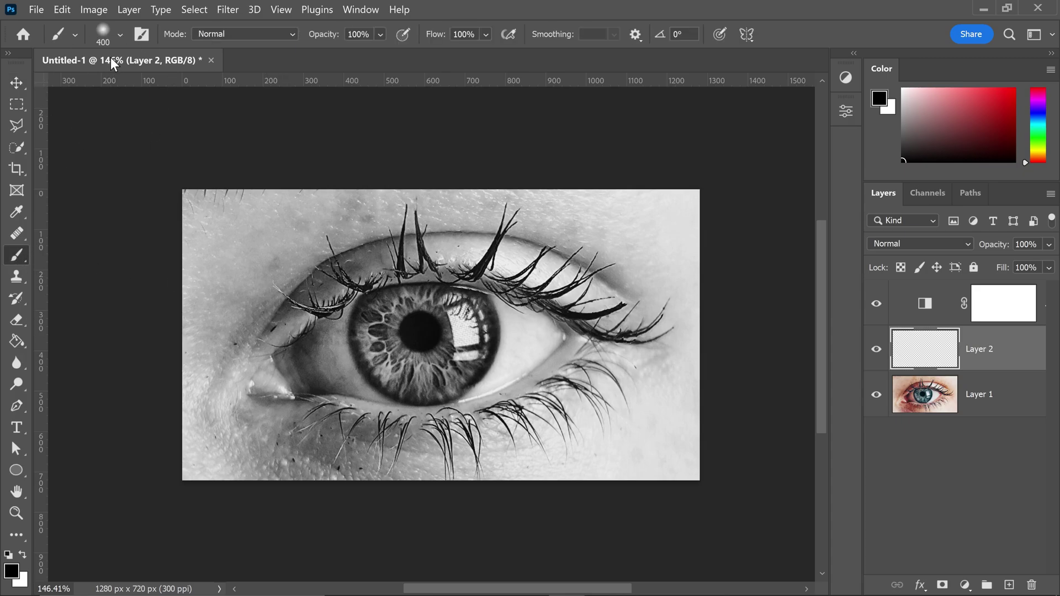
click(120, 36)
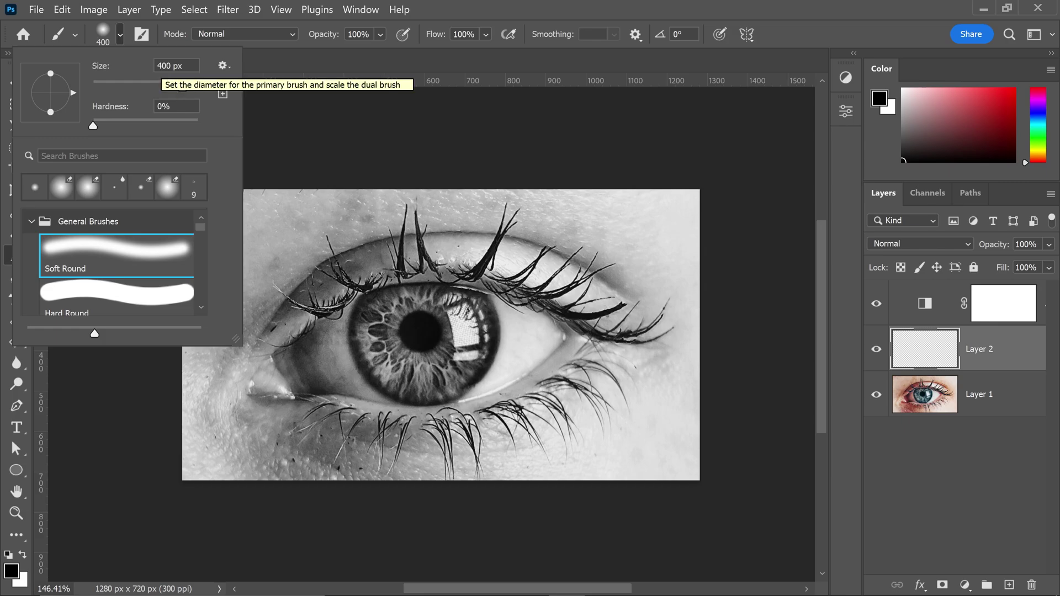
click(151, 102)
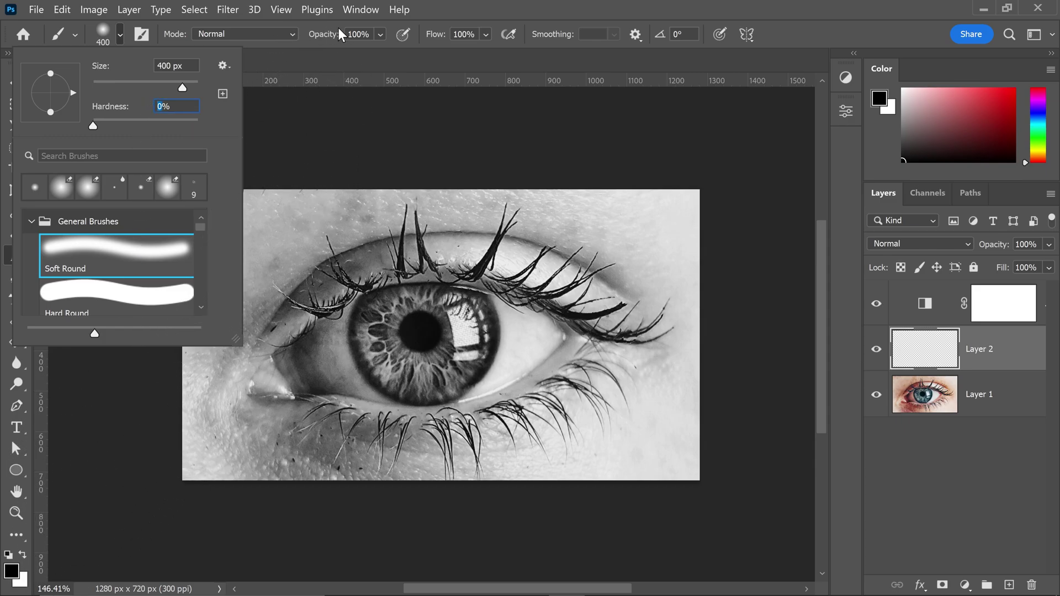
click(425, 14)
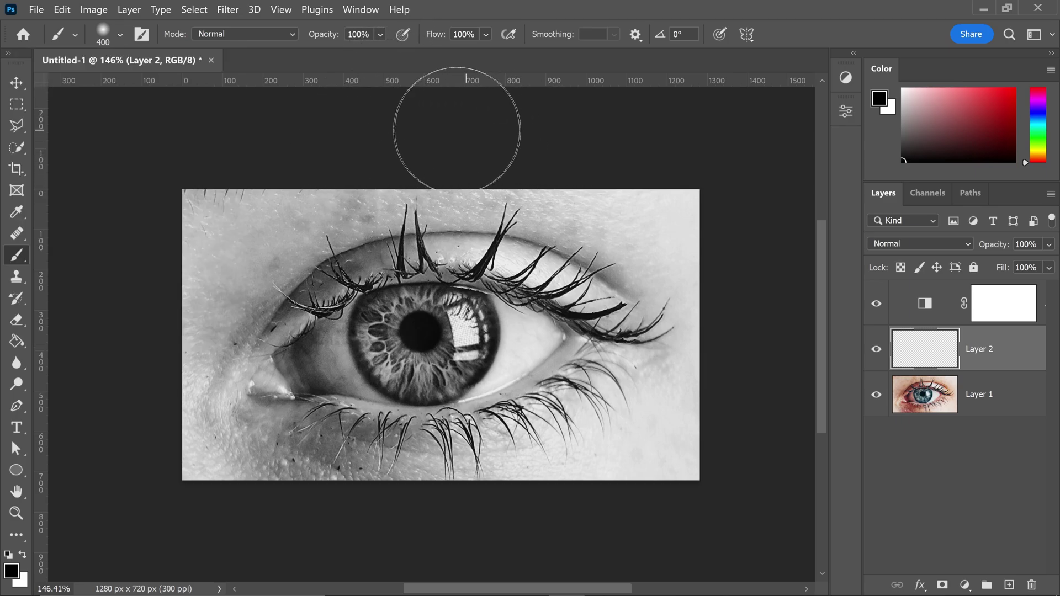
- Paint black around the canvas edges on Layer 2 and set it to Overlay at 88% opacity
mouse_move(450, 130)
mouse_down()
mouse_move(514, 127)
mouse_move(648, 162)
mouse_move(713, 205)
mouse_move(749, 251)
mouse_move(684, 197)
mouse_move(552, 149)
mouse_move(457, 134)
mouse_move(625, 190)
mouse_move(690, 238)
mouse_move(748, 342)
mouse_move(674, 476)
mouse_move(599, 534)
mouse_move(730, 417)
mouse_move(654, 482)
mouse_move(449, 547)
mouse_move(599, 518)
mouse_move(538, 538)
mouse_move(370, 533)
mouse_move(344, 544)
mouse_move(389, 546)
mouse_move(188, 514)
mouse_move(268, 548)
mouse_move(160, 478)
mouse_move(183, 505)
mouse_move(135, 415)
mouse_move(214, 239)
mouse_move(167, 260)
mouse_move(126, 250)
mouse_move(335, 103)
mouse_move(415, 456)
mouse_up()
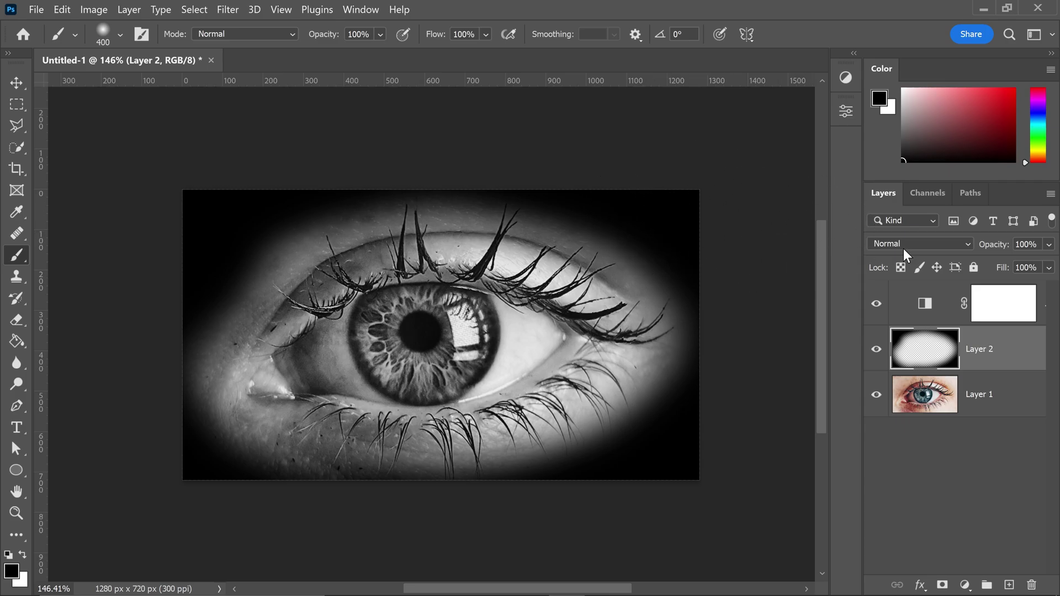
click(921, 242)
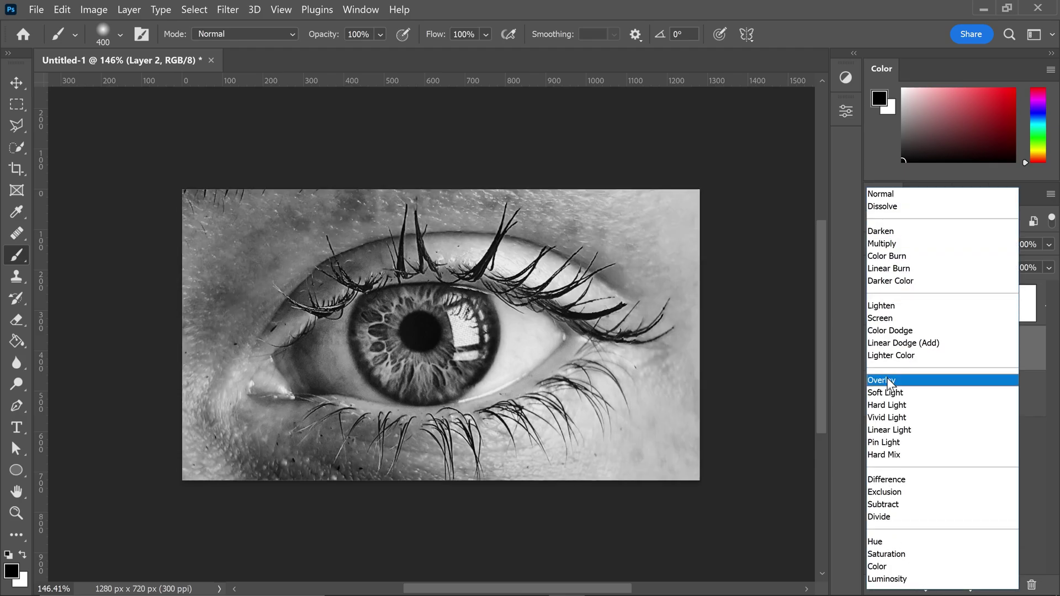
click(887, 380)
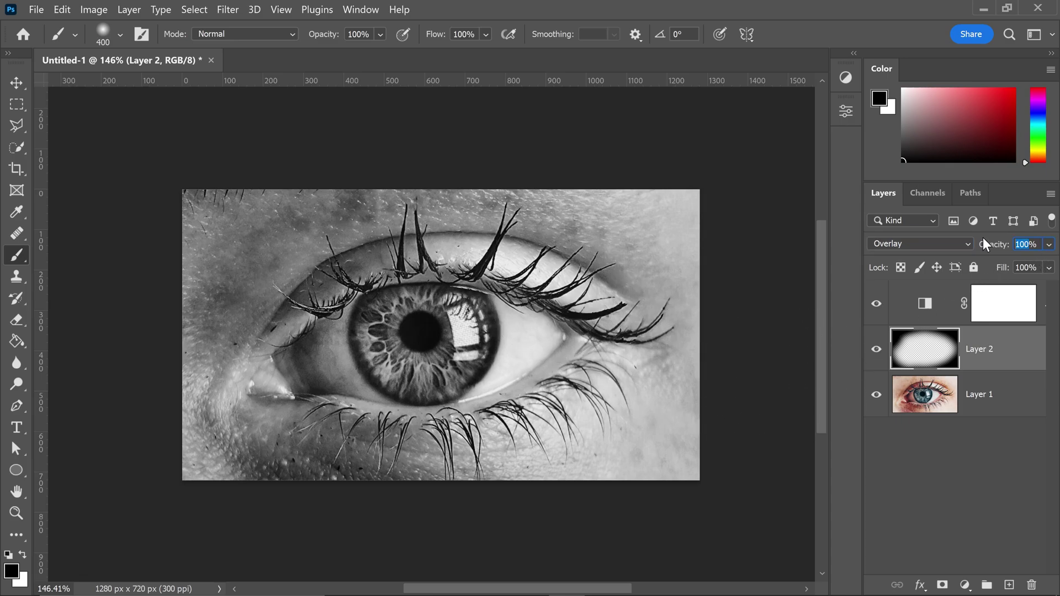
text(88)
click(1049, 245)
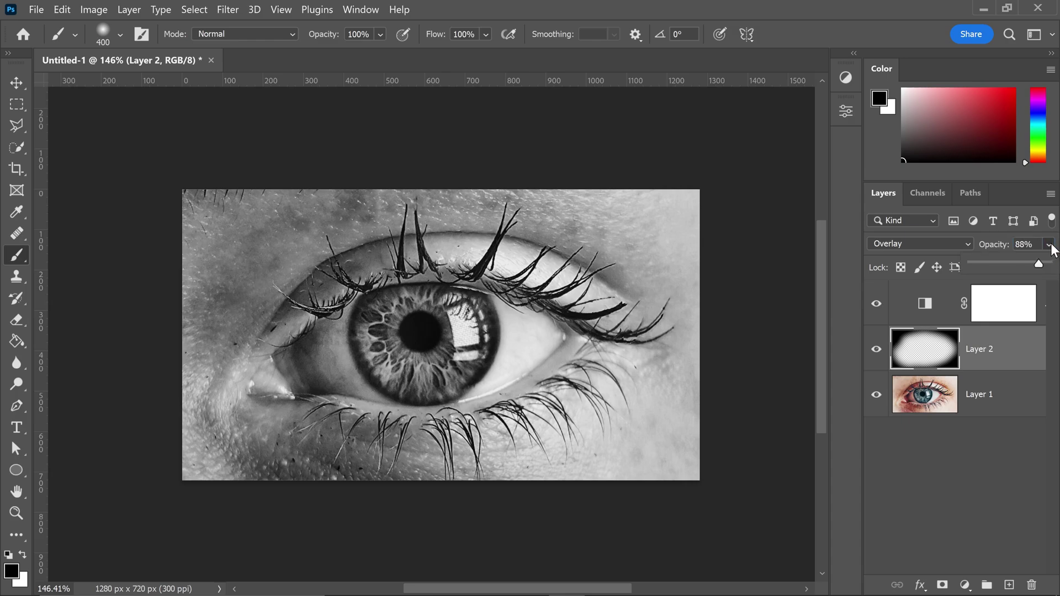
click(1021, 364)
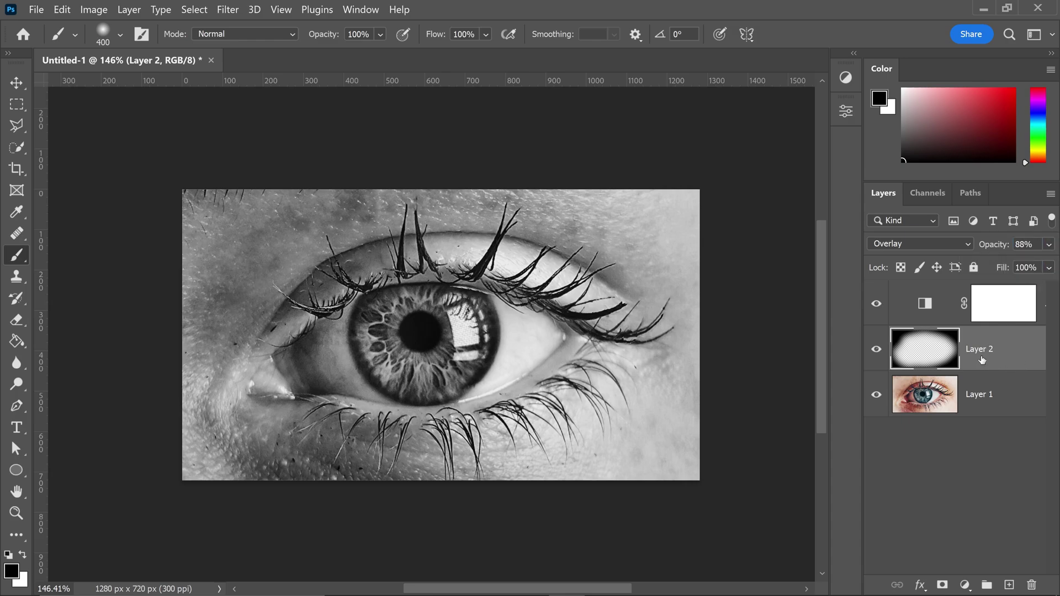
- Create Layer 3, brush black over the top-right corner and edges, and set Overlay at 89% opacity
click(1009, 585)
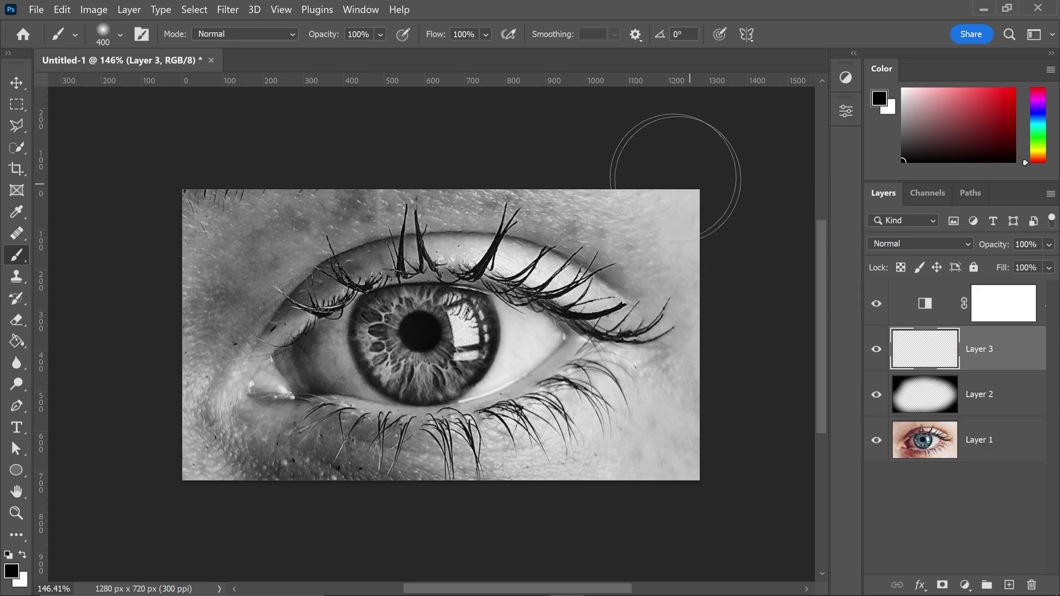
drag(547, 114, 741, 196)
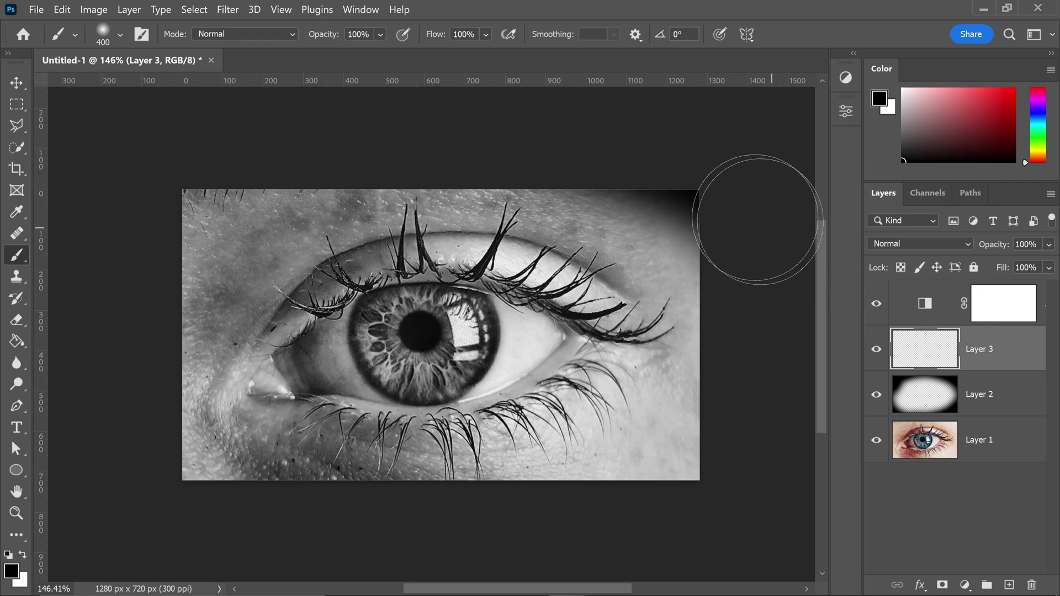
mouse_move(521, 90)
mouse_down()
mouse_move(719, 250)
mouse_move(773, 389)
mouse_move(766, 336)
mouse_move(713, 469)
mouse_move(587, 563)
mouse_move(616, 550)
mouse_move(760, 393)
mouse_move(746, 423)
mouse_move(617, 526)
mouse_move(563, 551)
mouse_move(707, 515)
mouse_move(510, 536)
mouse_move(520, 530)
mouse_move(230, 520)
mouse_move(75, 426)
mouse_move(71, 405)
mouse_move(92, 465)
mouse_move(92, 445)
mouse_move(110, 441)
mouse_move(99, 256)
mouse_move(88, 333)
mouse_move(104, 254)
mouse_move(270, 78)
mouse_move(352, 101)
mouse_move(179, 152)
mouse_move(286, 150)
mouse_move(305, 120)
mouse_move(121, 271)
mouse_move(105, 313)
mouse_move(202, 141)
mouse_up()
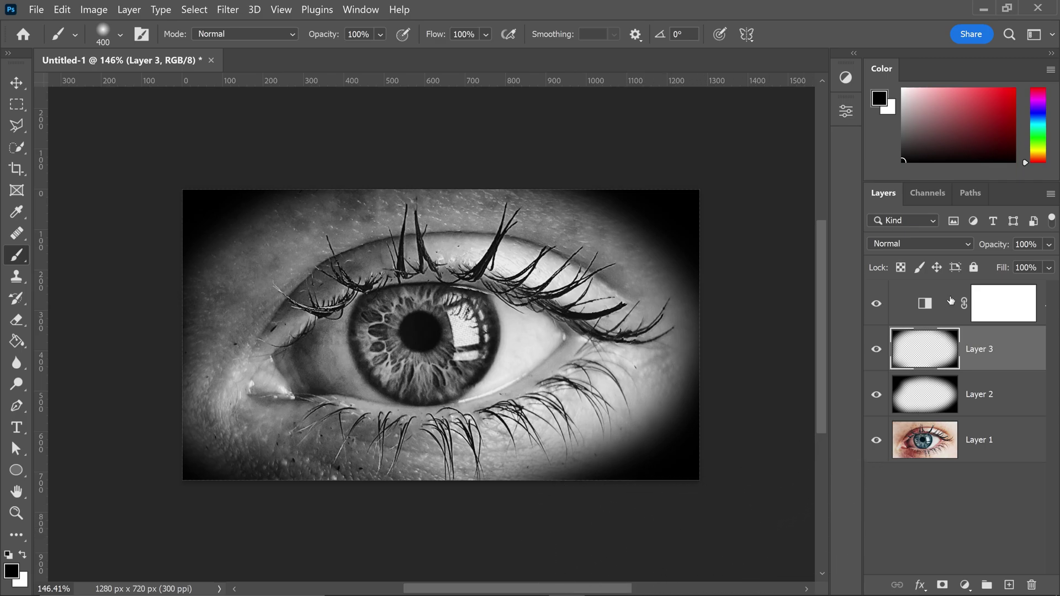
click(957, 246)
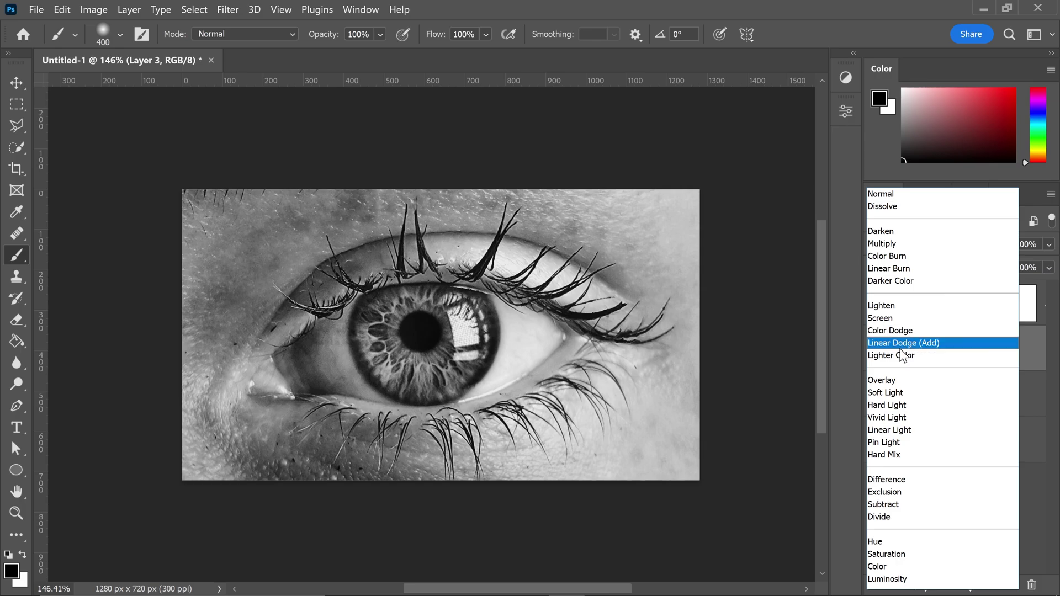
click(876, 381)
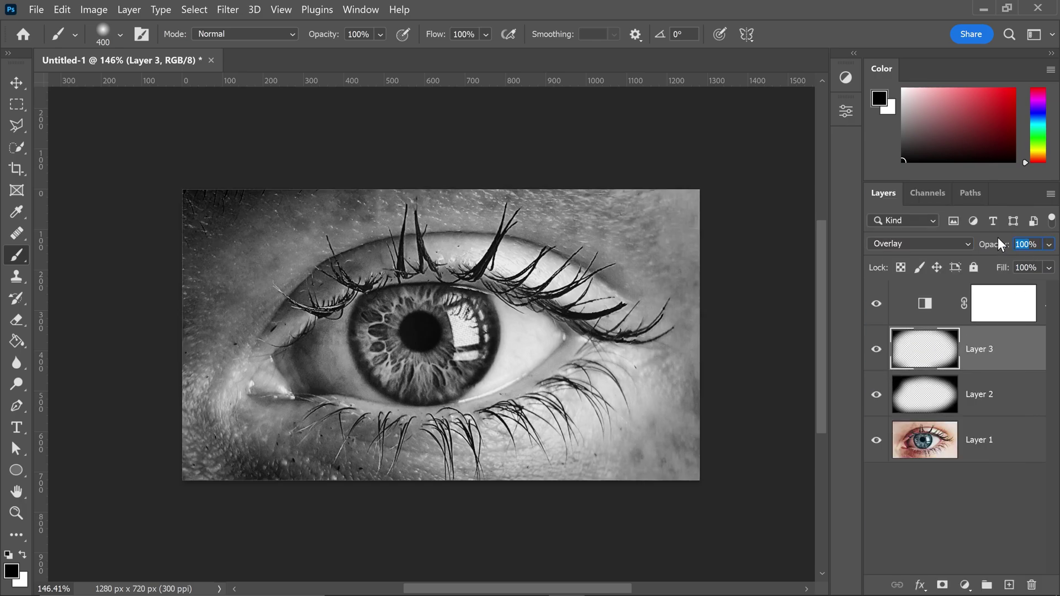
text(89)
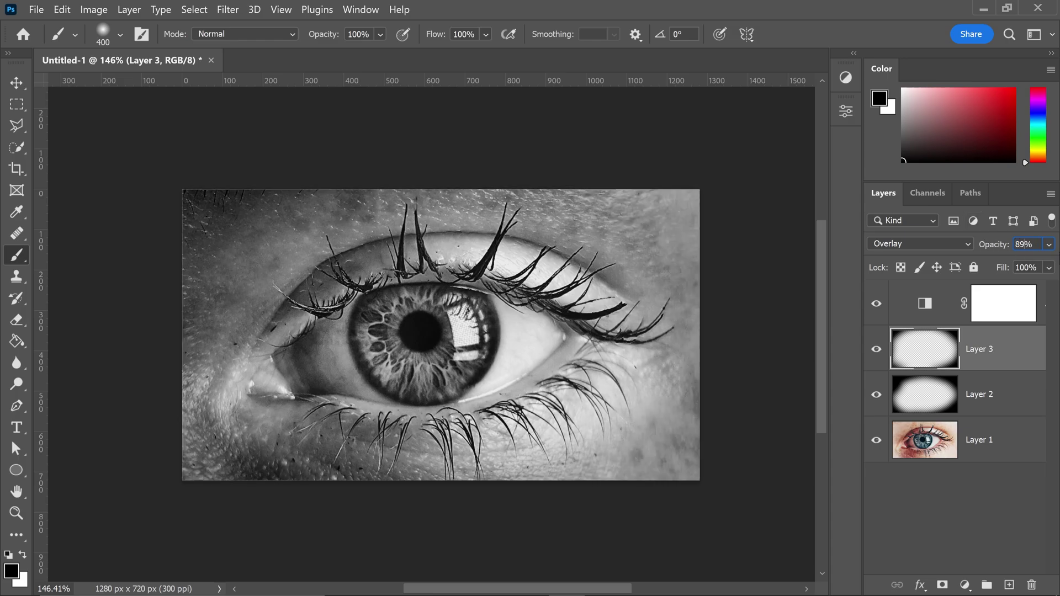
click(1017, 338)
- Create Layer 4, paint black along the top-right, bottom and left edges, and set it to Overlay
click(1006, 583)
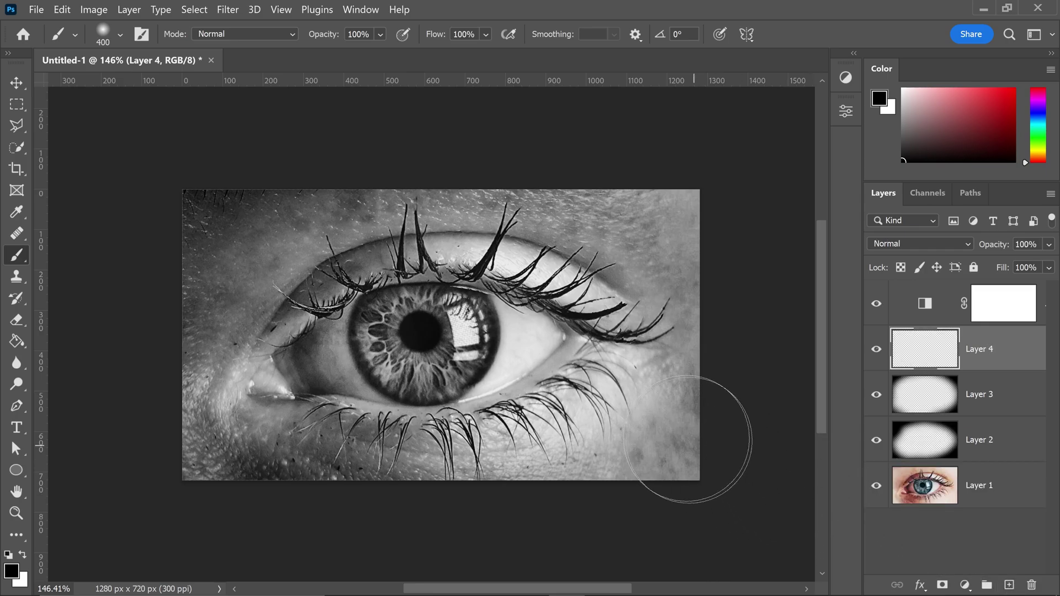
mouse_move(592, 123)
mouse_down()
mouse_move(686, 142)
mouse_move(803, 263)
mouse_move(763, 237)
mouse_move(777, 414)
mouse_move(658, 549)
mouse_move(769, 511)
mouse_move(569, 553)
mouse_move(762, 447)
mouse_move(770, 346)
mouse_move(744, 445)
mouse_move(504, 556)
mouse_move(533, 568)
mouse_up()
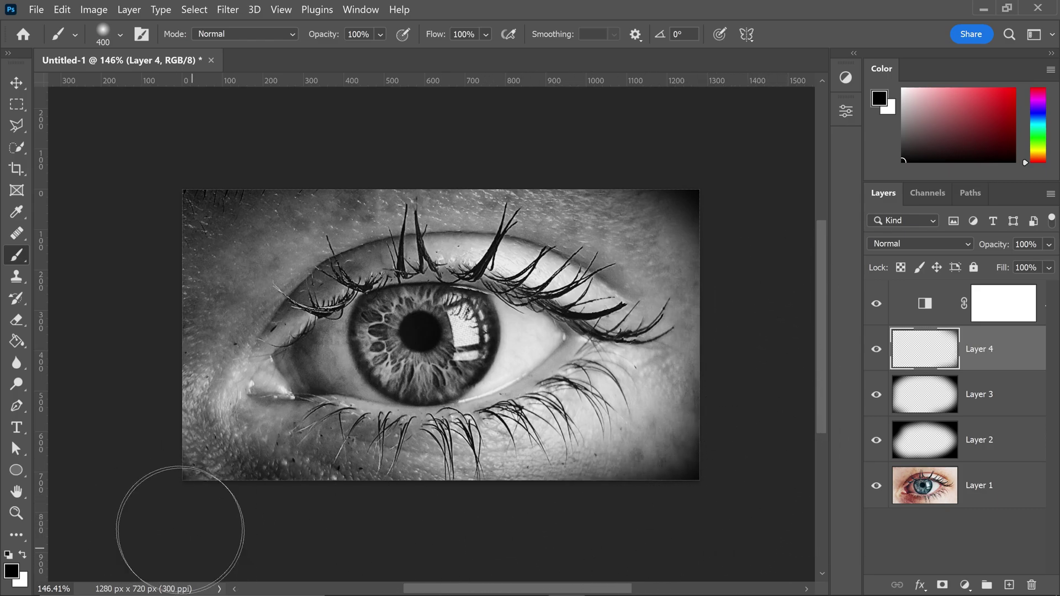
mouse_move(180, 530)
mouse_down()
mouse_move(229, 548)
mouse_move(140, 513)
mouse_move(96, 280)
mouse_move(116, 177)
mouse_move(180, 116)
mouse_move(93, 239)
mouse_move(299, 109)
mouse_up()
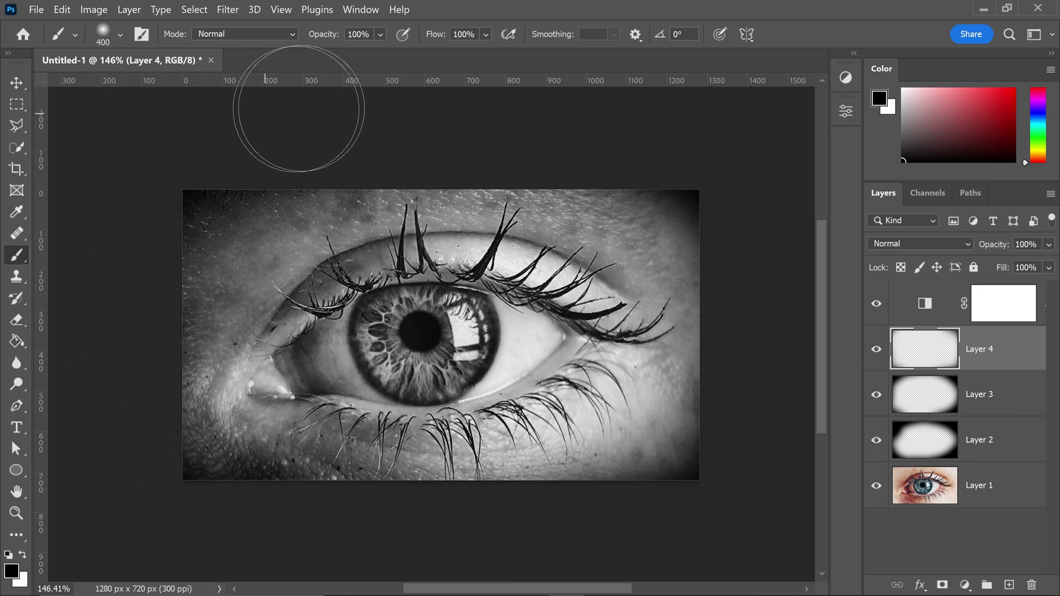
click(936, 243)
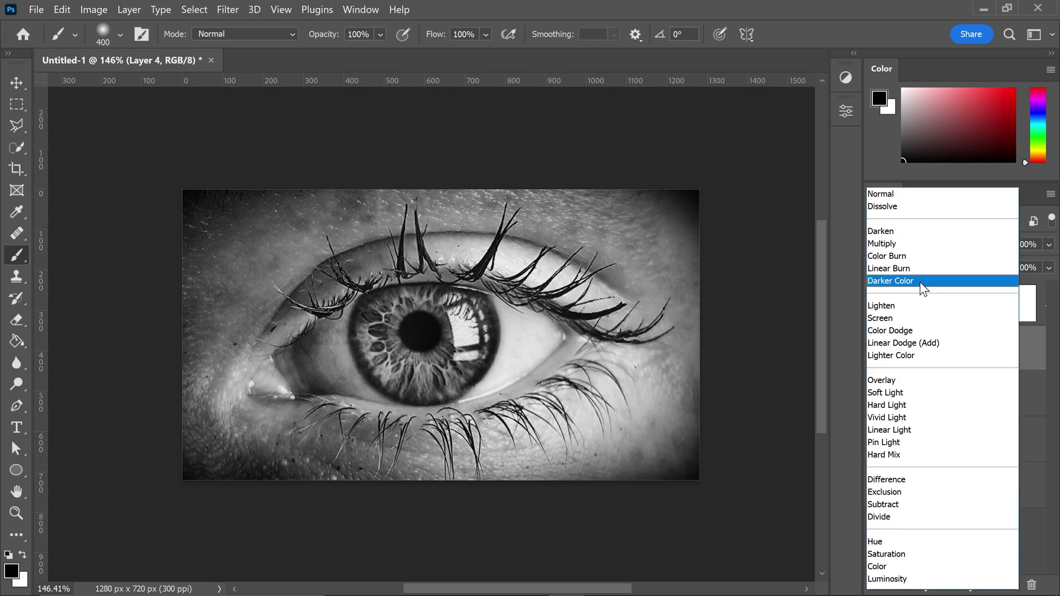
click(898, 381)
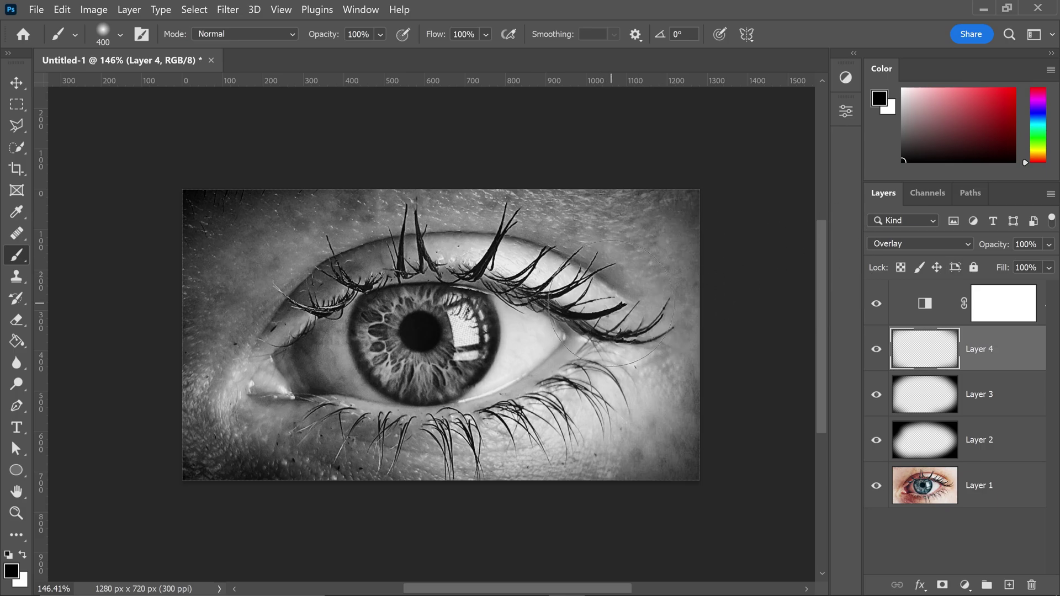
- Add a Curves adjustment above Black & White 1 with a shadow point at Input 62, Output 51
click(931, 308)
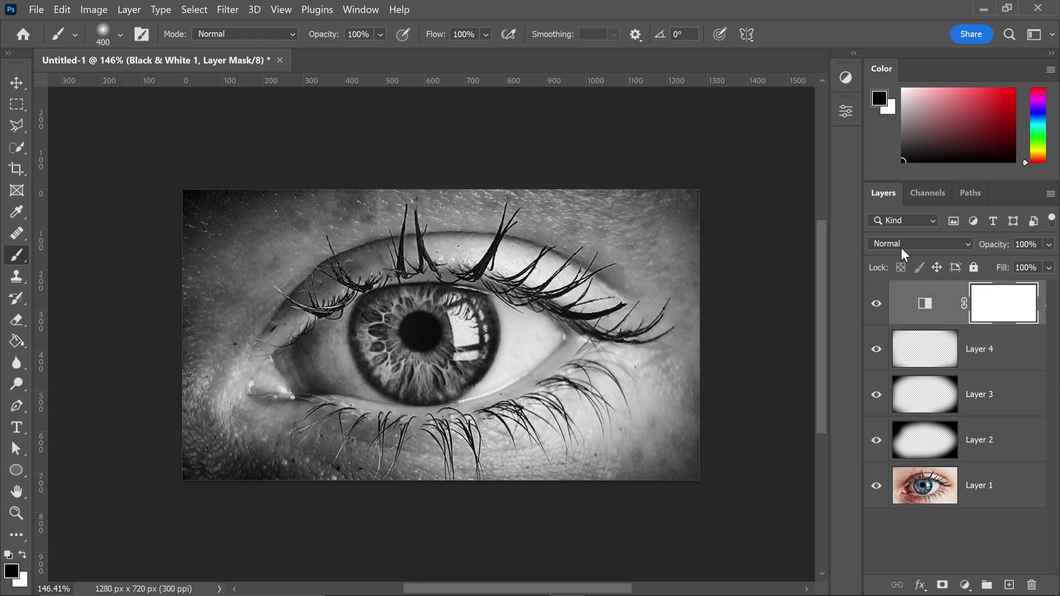
click(850, 78)
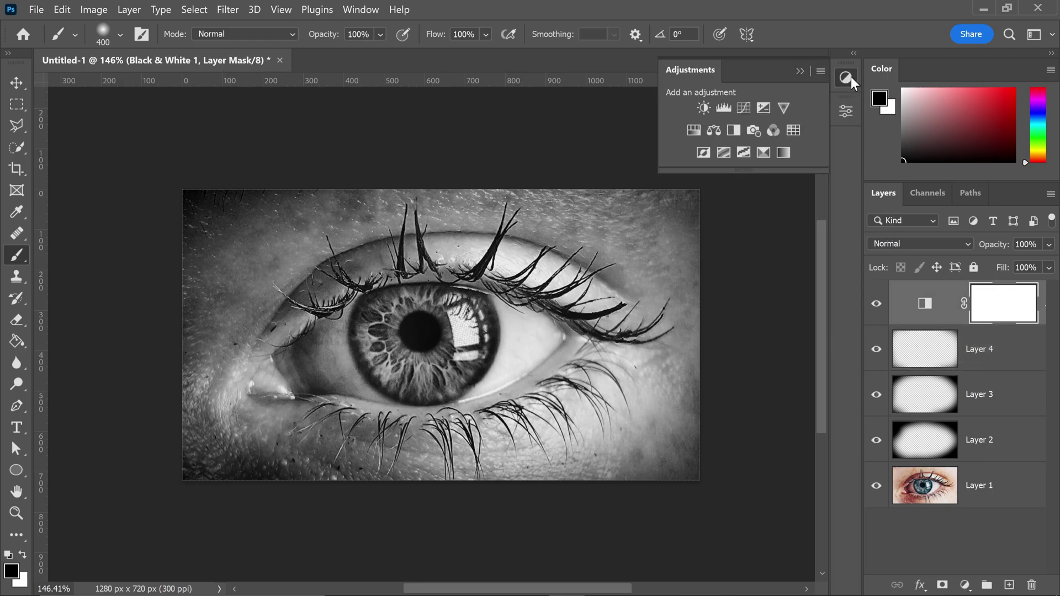
click(749, 102)
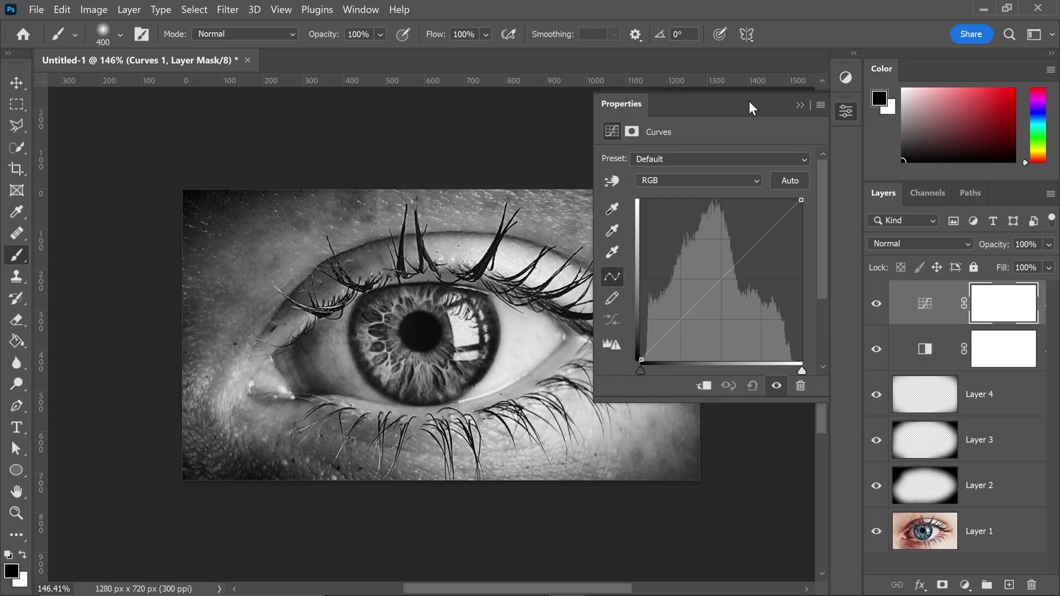
click(720, 280)
drag(719, 283, 675, 331)
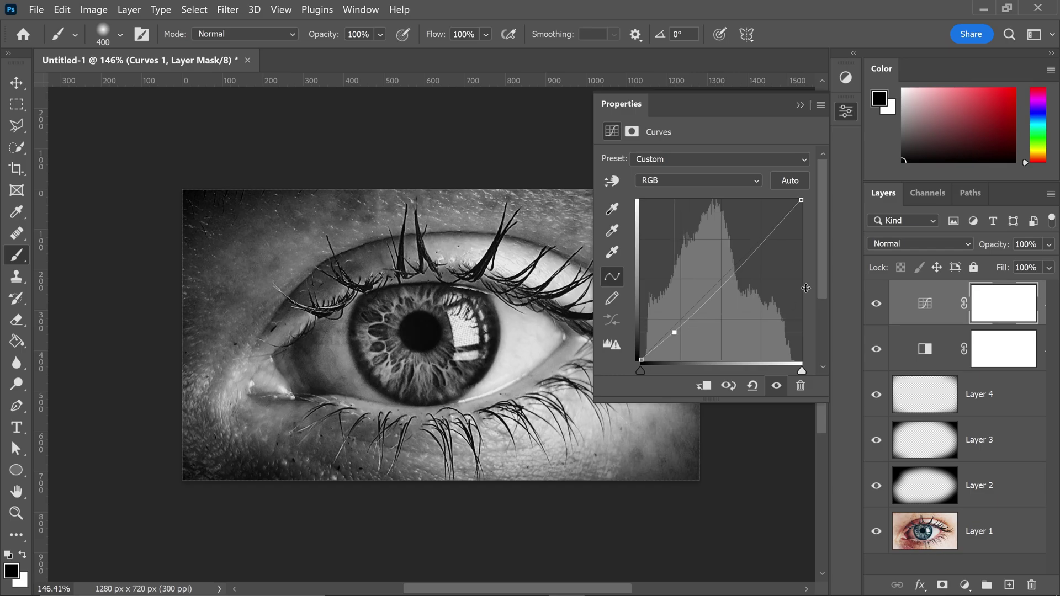
drag(823, 270, 817, 300)
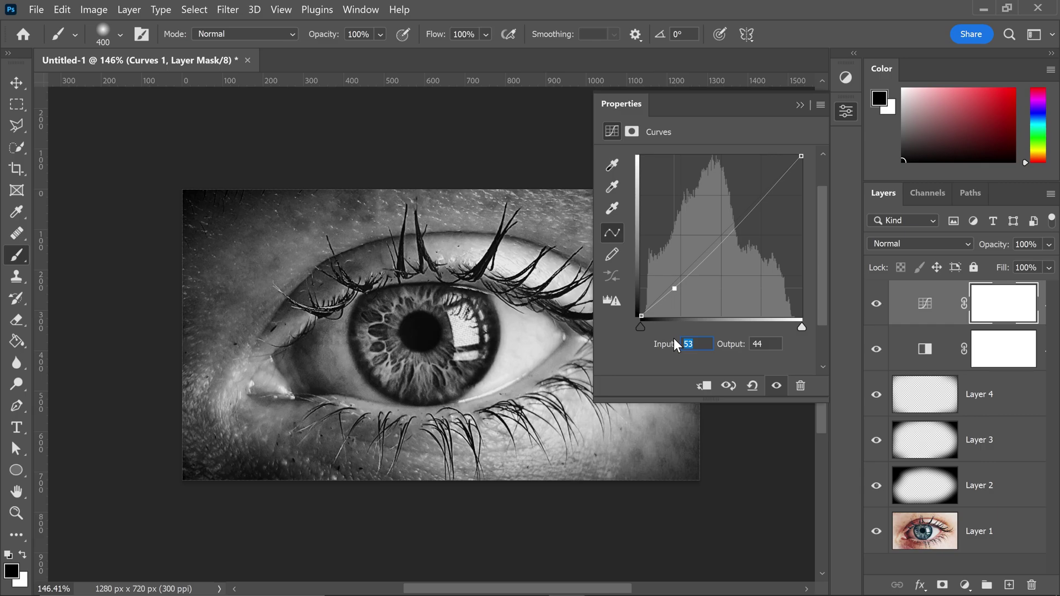
text(62)
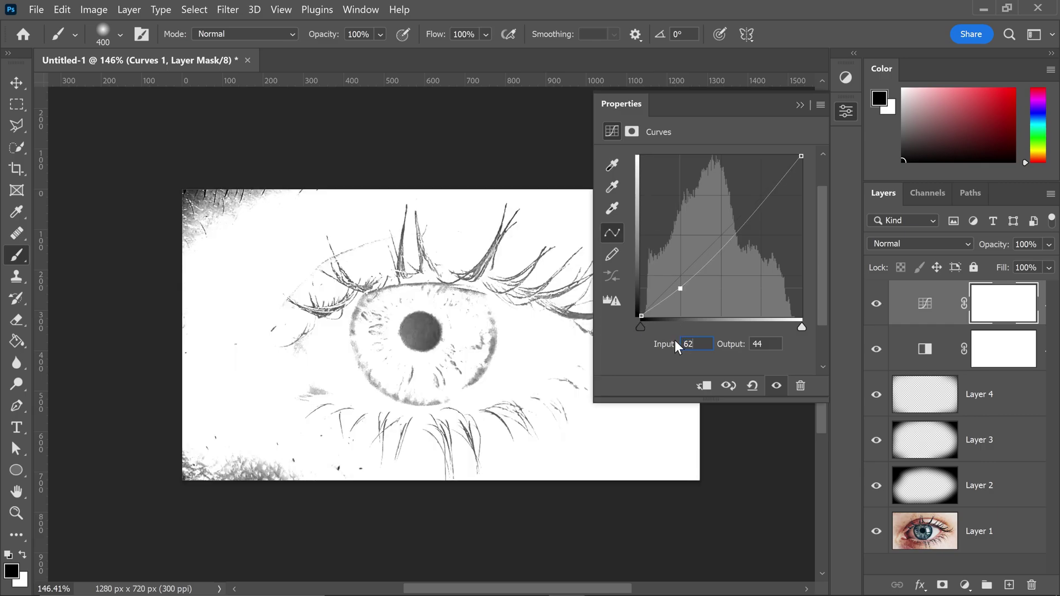
double_click(746, 338)
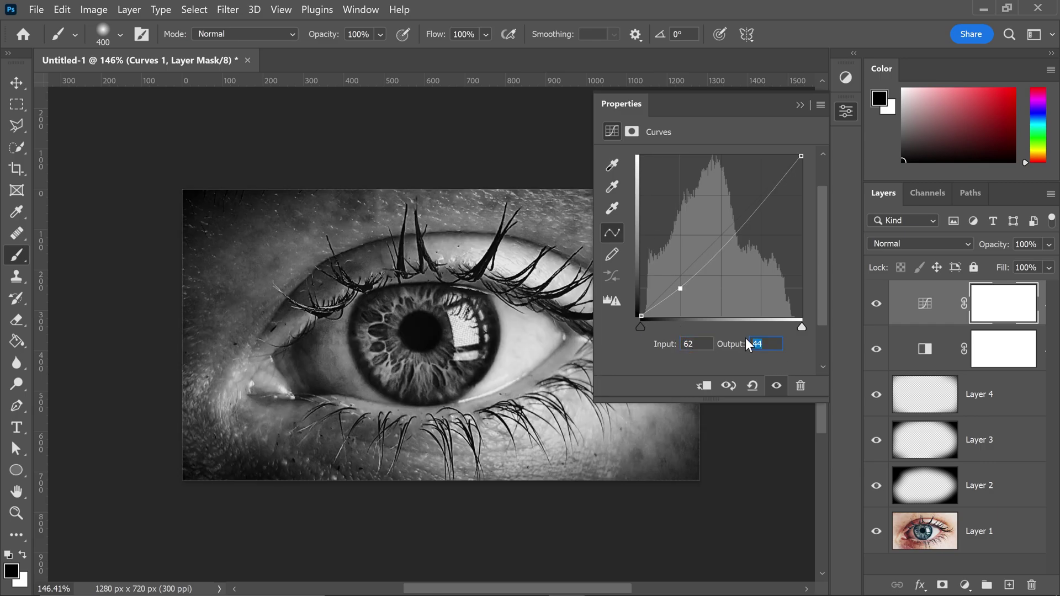
text(51)
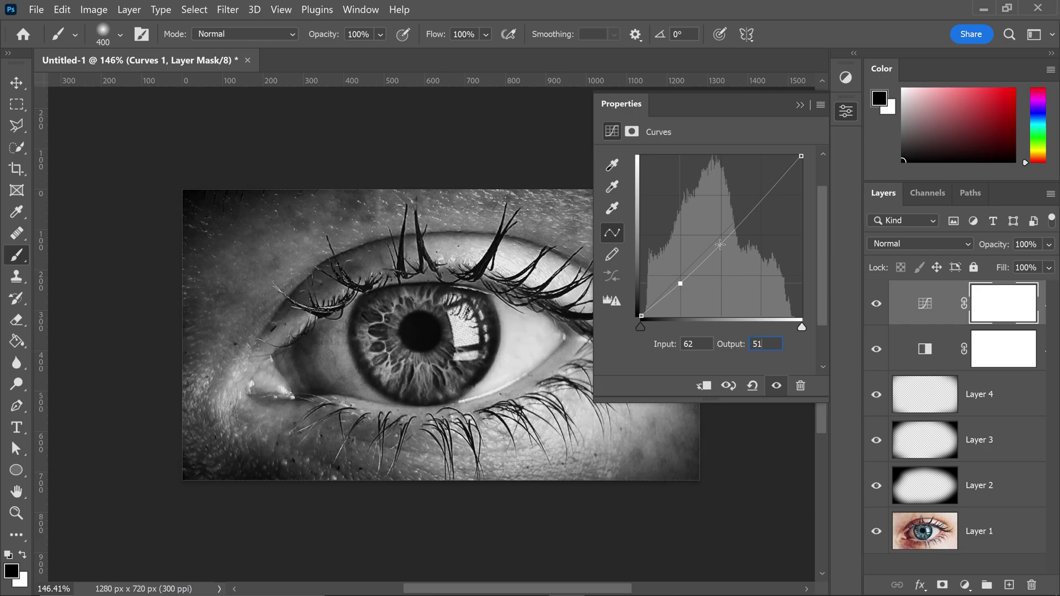
- Add curve points at 123/134 and 188/199 to complete the S-curve, then collapse Properties
click(722, 242)
mouse_move(723, 243)
mouse_down()
mouse_move(723, 212)
mouse_move(731, 256)
mouse_up()
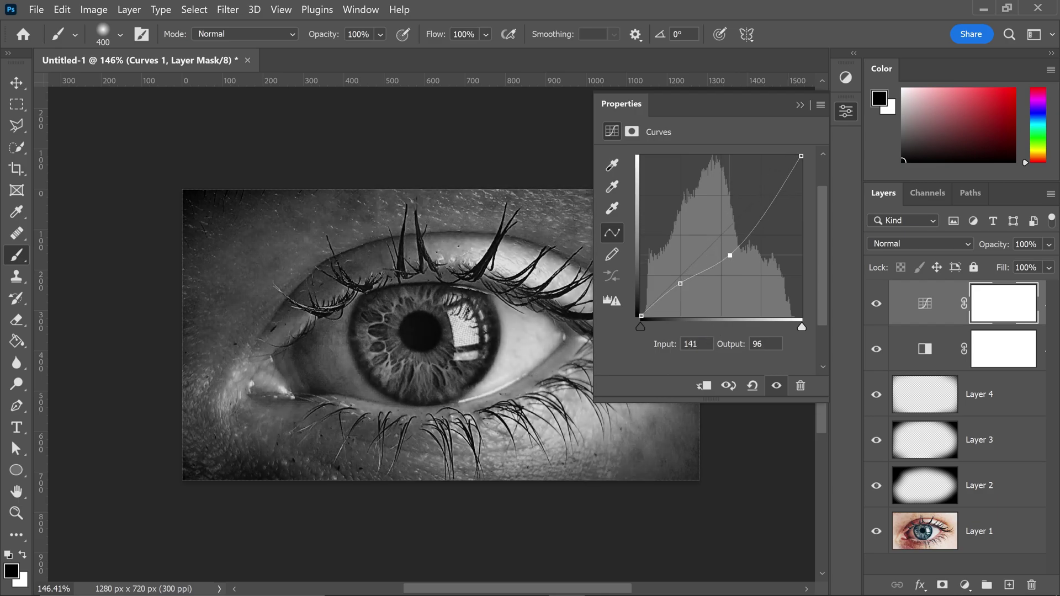
double_click(691, 344)
text(123)
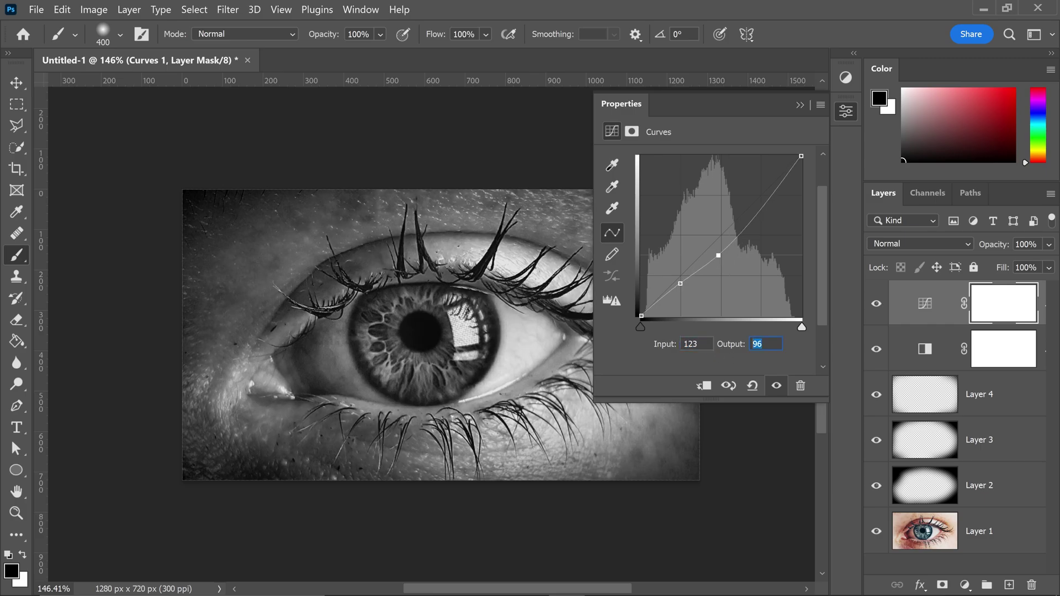
text(134)
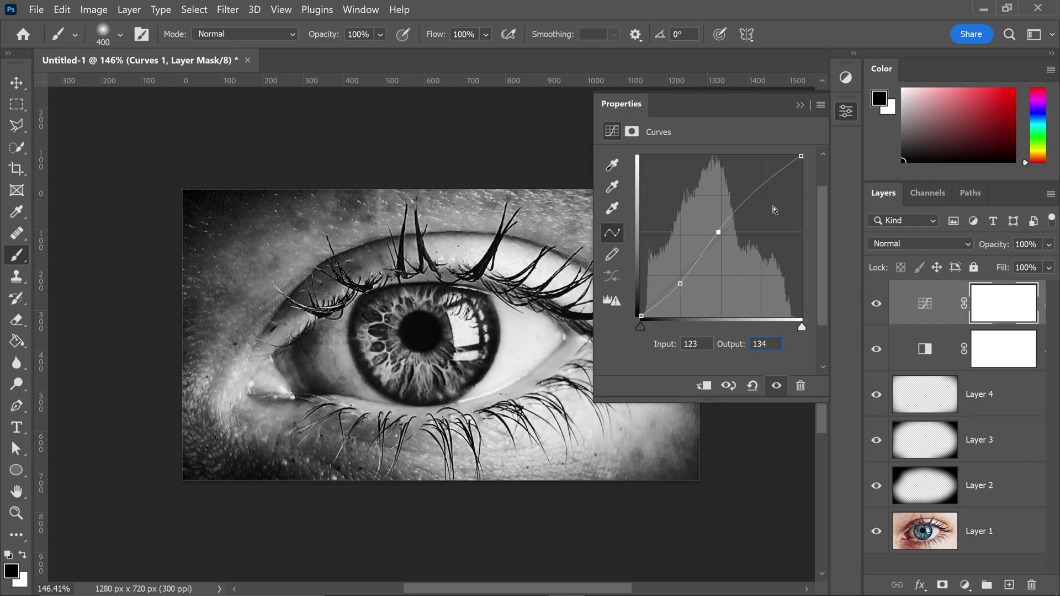
click(766, 180)
click(690, 344)
text(188)
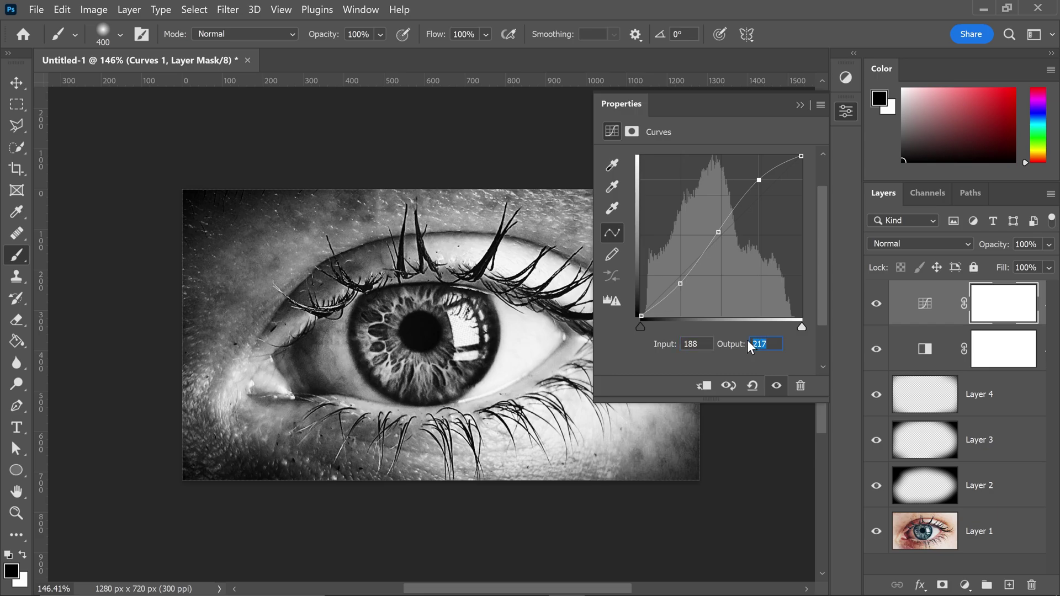
text(199)
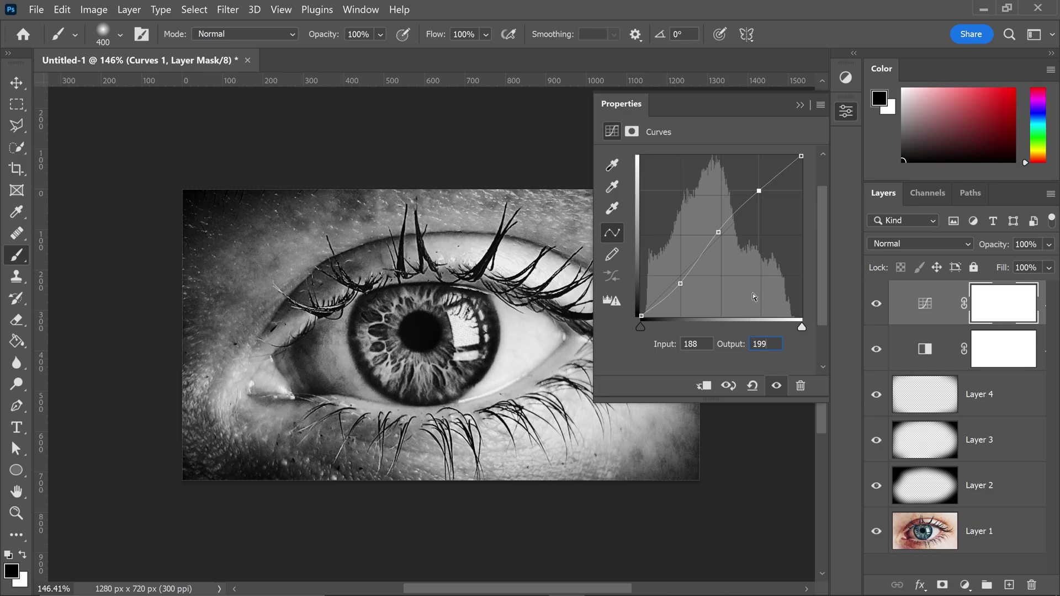
click(800, 105)
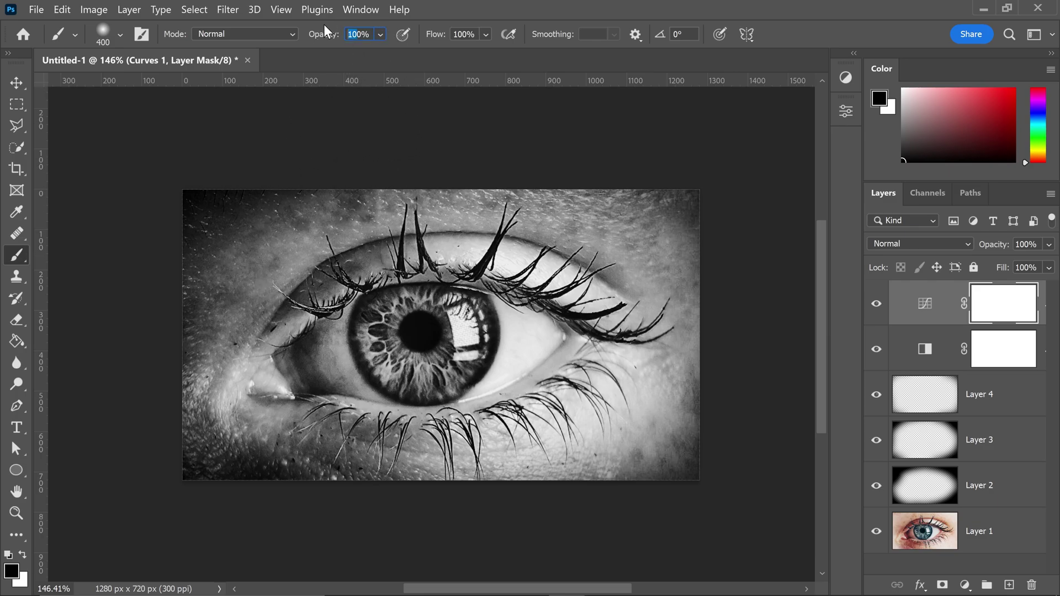
- At 50% brush opacity, mask Layer 2 and paint black at the top-left, inner eye corner and bottom-right edges
text(50)
key(Return)
click(996, 494)
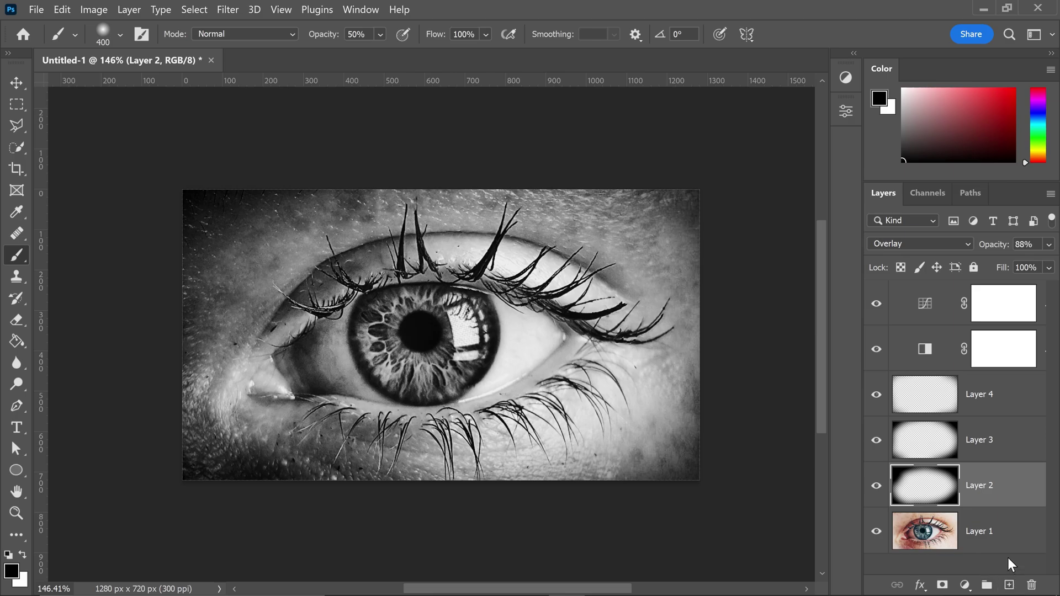
click(944, 585)
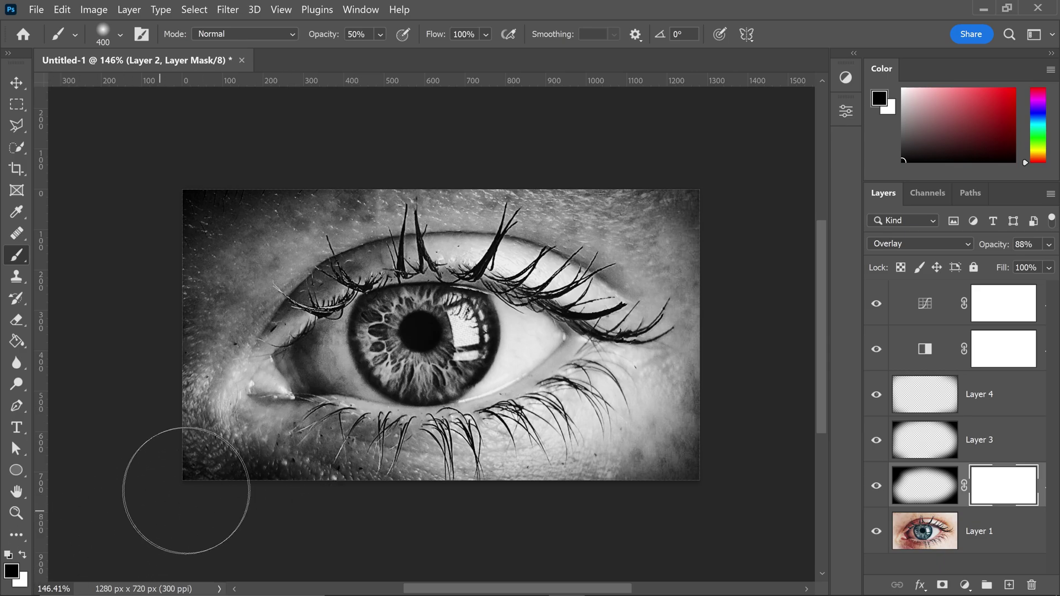
click(249, 279)
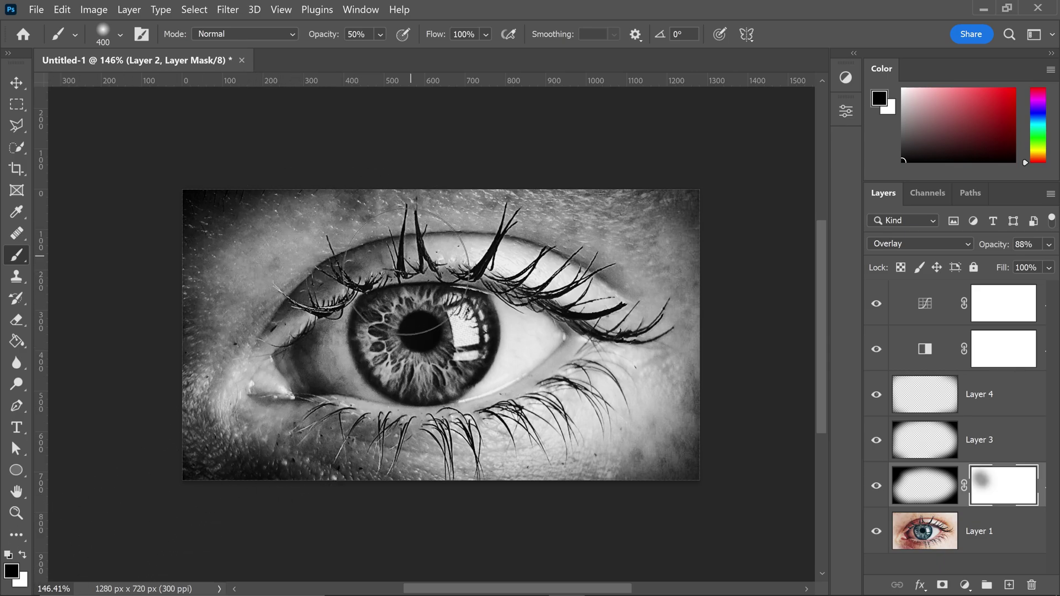
click(201, 308)
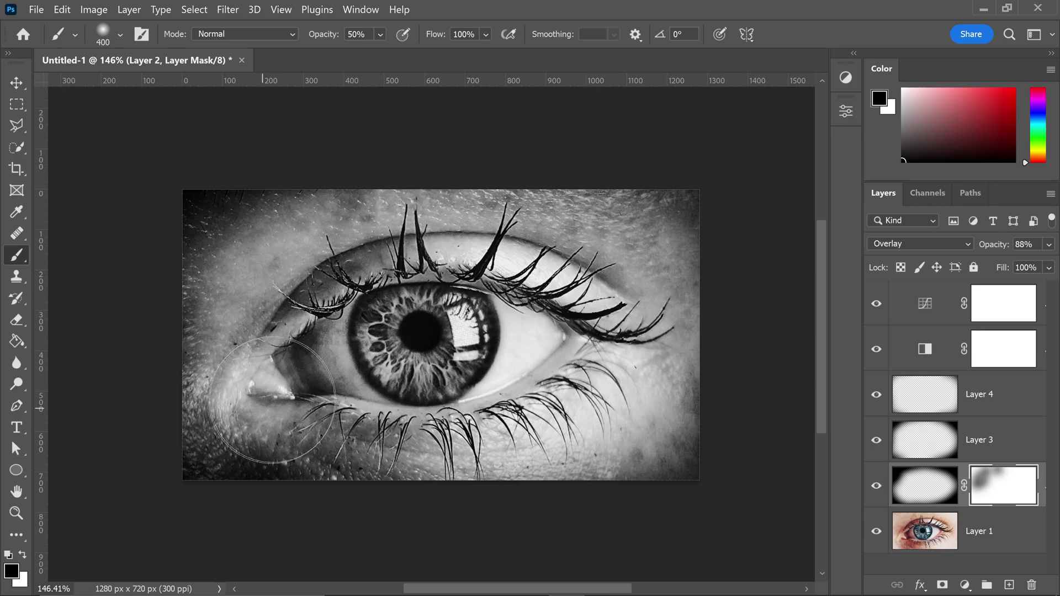
mouse_move(273, 399)
mouse_down()
mouse_move(353, 453)
mouse_move(530, 442)
mouse_move(649, 389)
mouse_move(639, 347)
mouse_move(663, 259)
mouse_move(569, 232)
mouse_move(519, 331)
mouse_up()
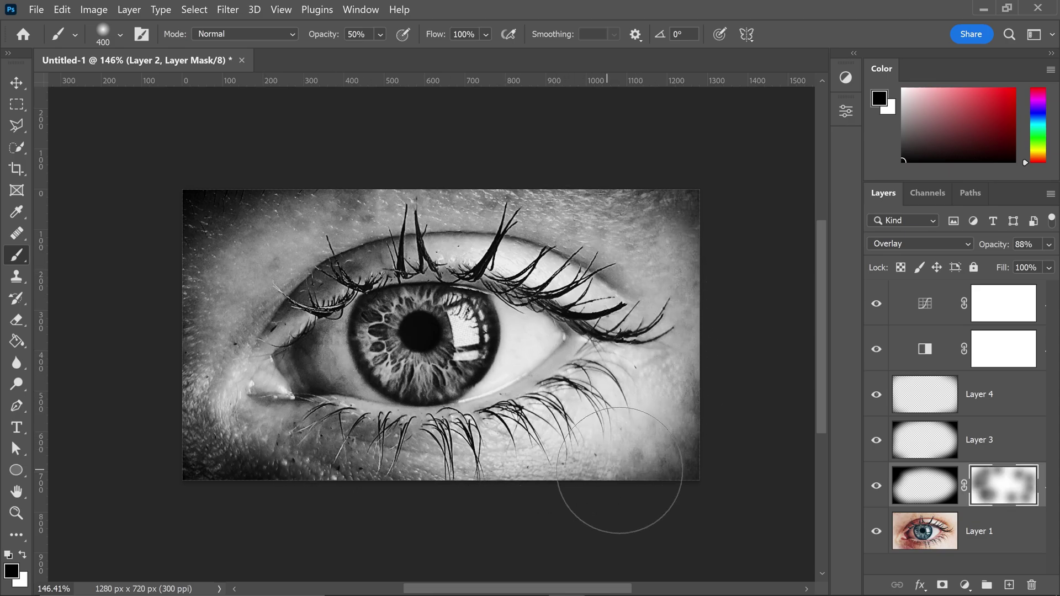
- Mask Layer 3 and paint black near the top-left corner and along the lower and right edges
click(988, 457)
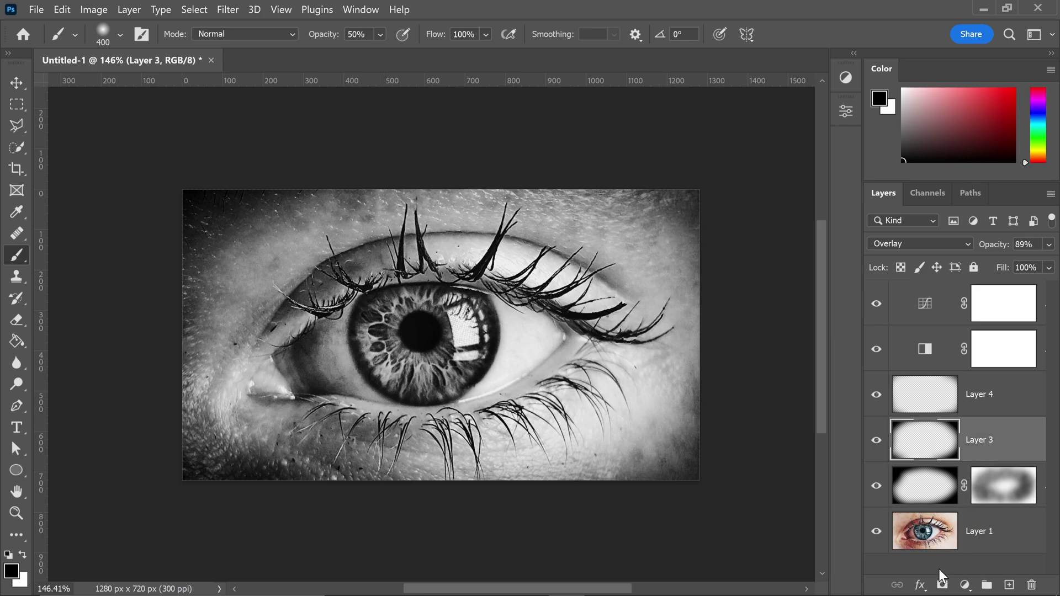
click(943, 587)
drag(201, 212, 232, 221)
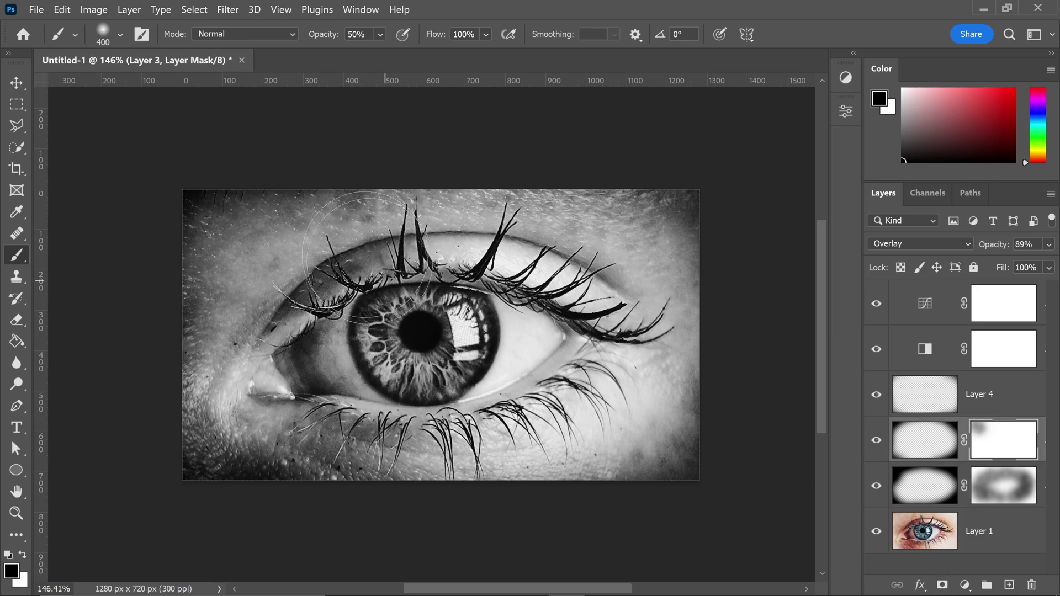
mouse_move(357, 404)
mouse_down()
mouse_move(236, 485)
mouse_move(677, 502)
mouse_move(737, 410)
mouse_up()
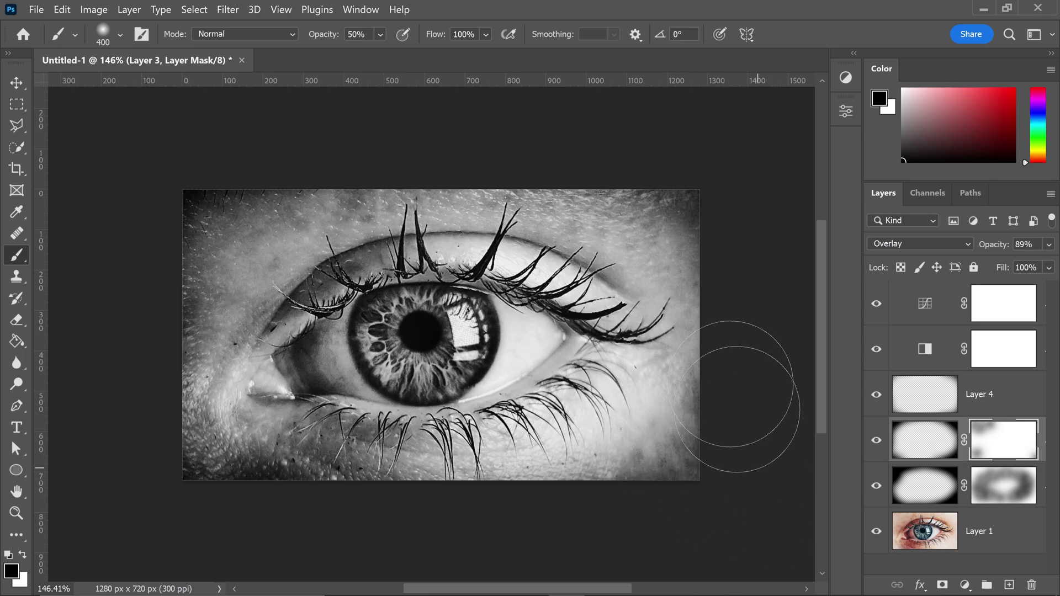
click(15, 80)
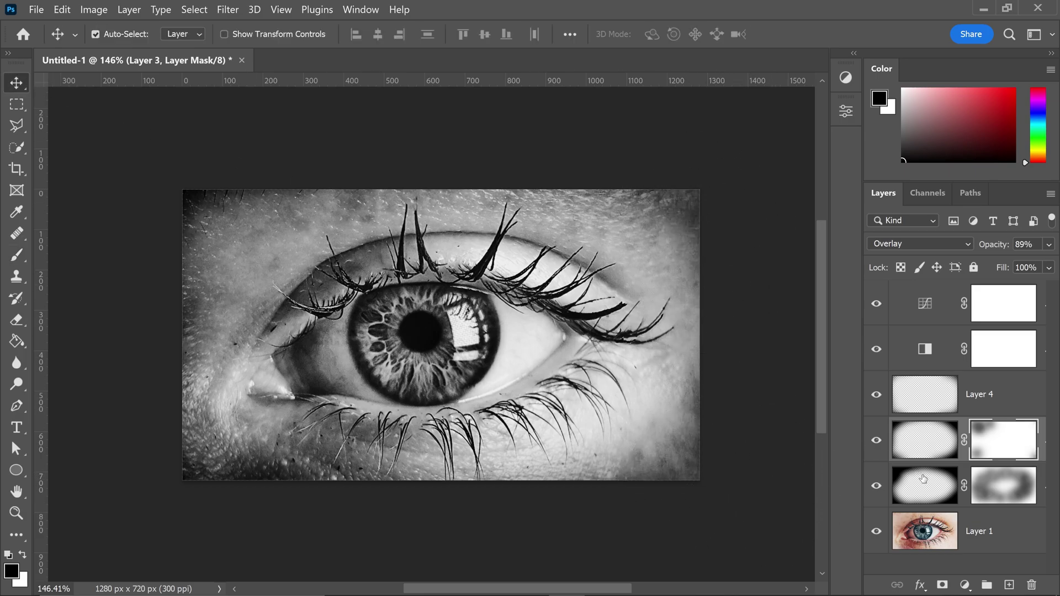
- Group Layer 2 through Curves 1 into a group named 'effect' and hide it
click(936, 498)
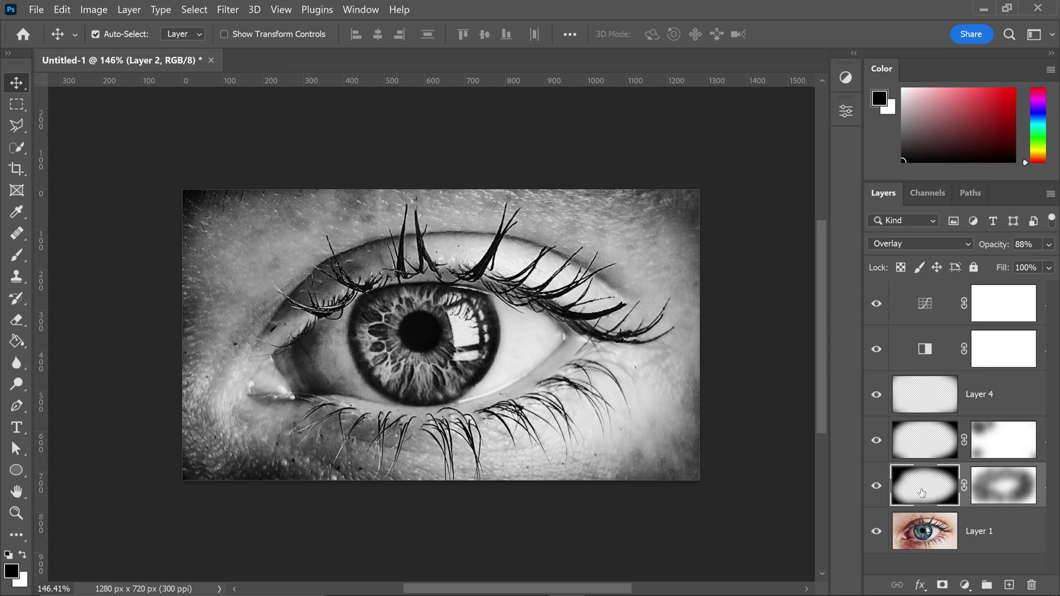
shift+click(905, 318)
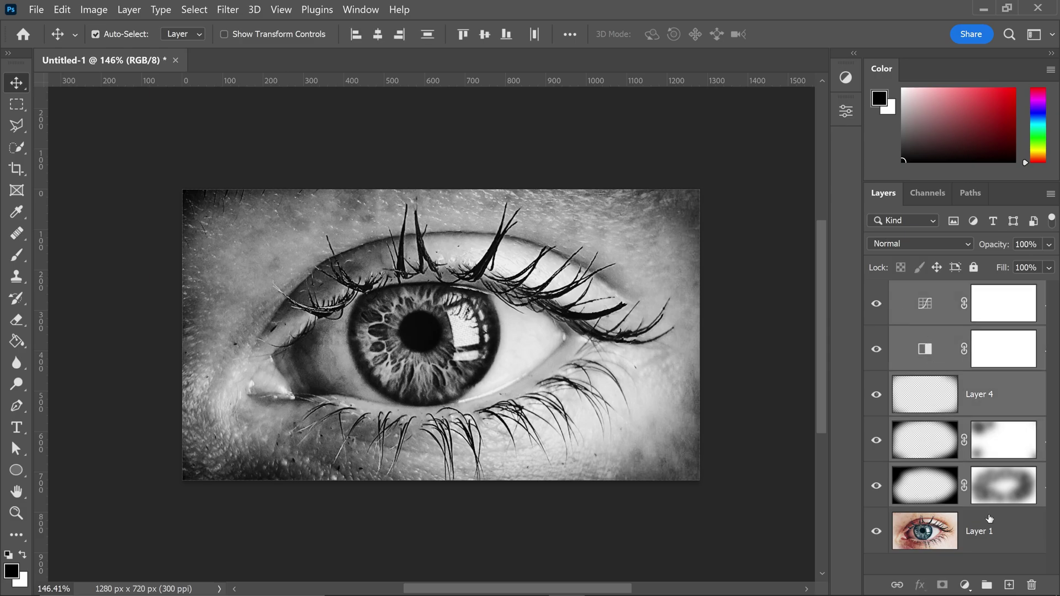
click(988, 585)
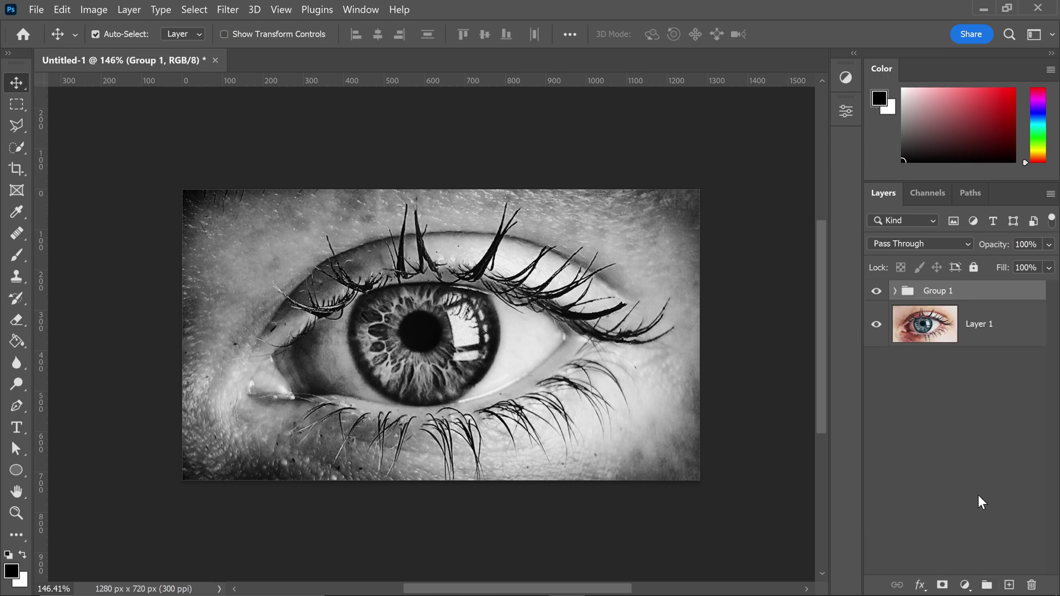
double_click(934, 291)
text(effect)
click(937, 385)
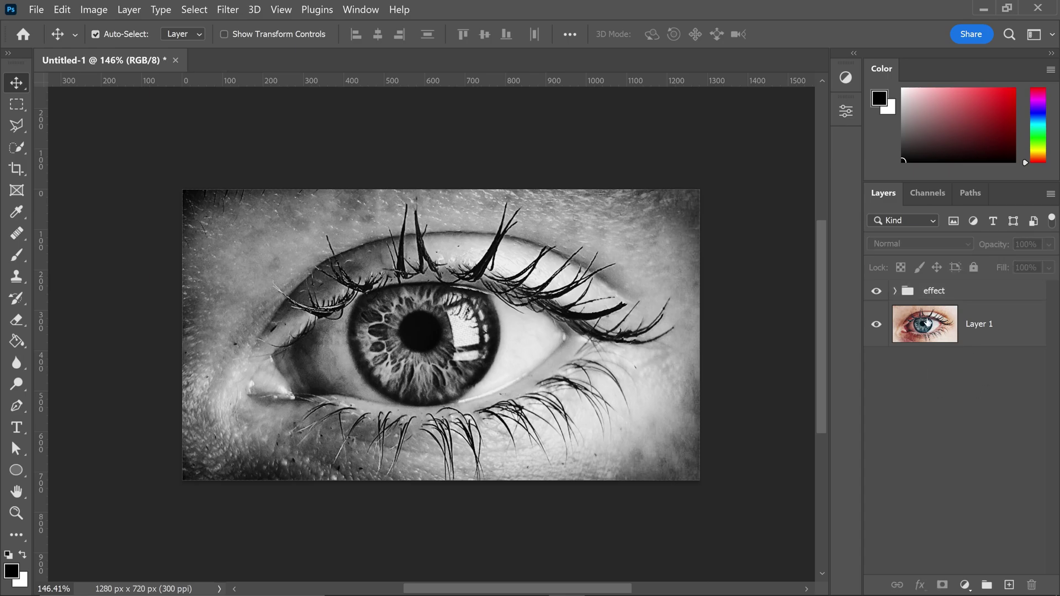
click(877, 292)
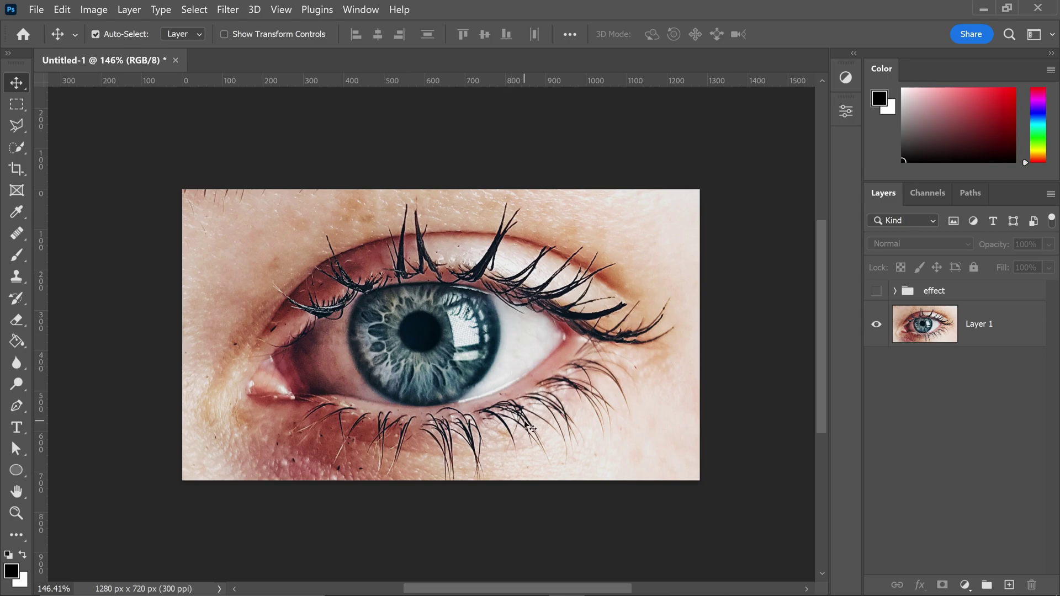
- Drag pexels-daniel-frank-287229.jpg from the tutorial folder onto the Photoshop canvas
click(544, 583)
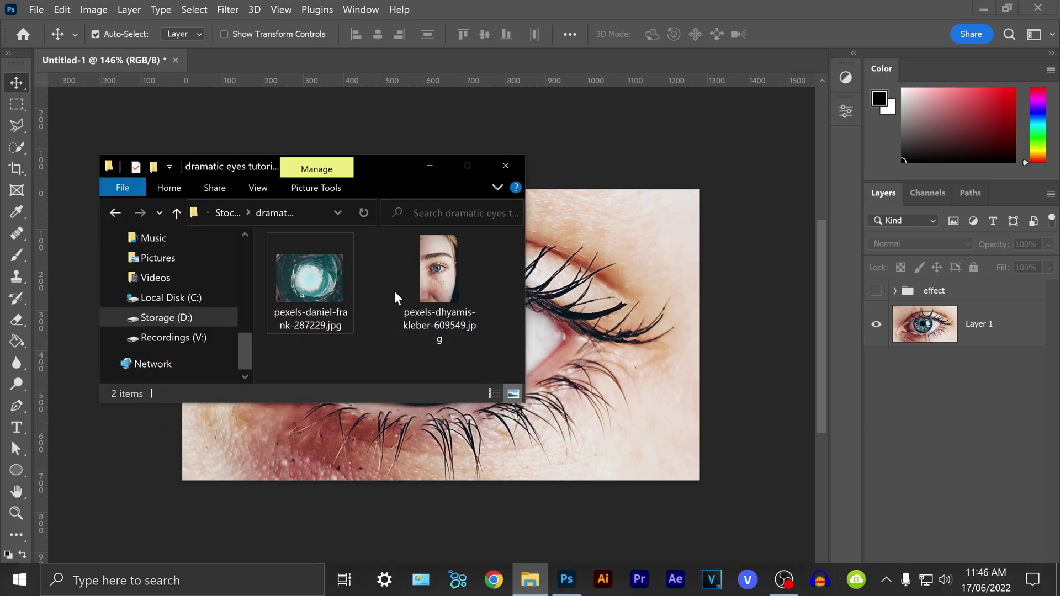
drag(368, 173, 708, 112)
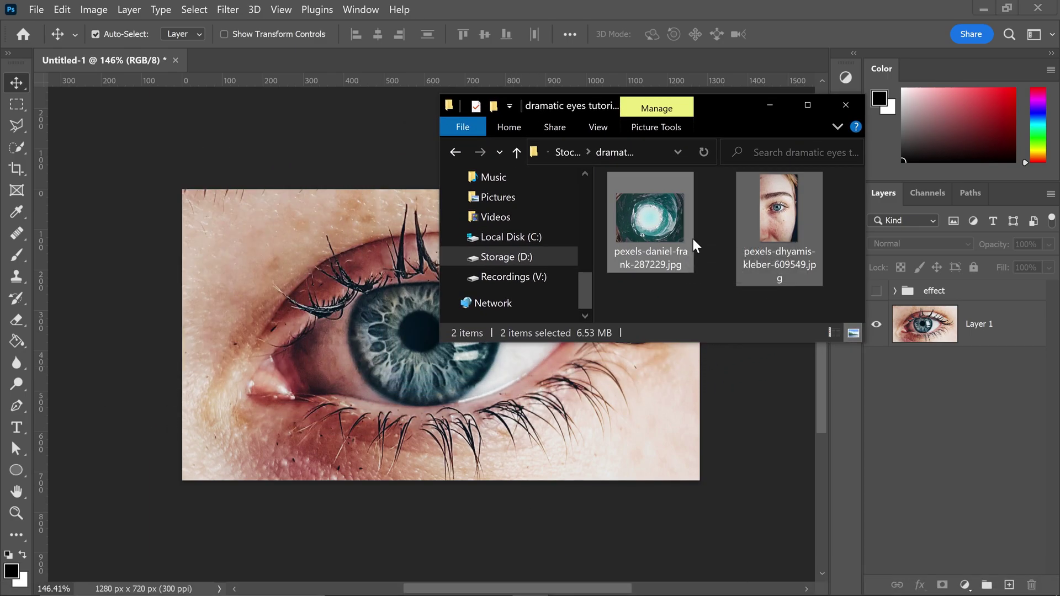
click(665, 231)
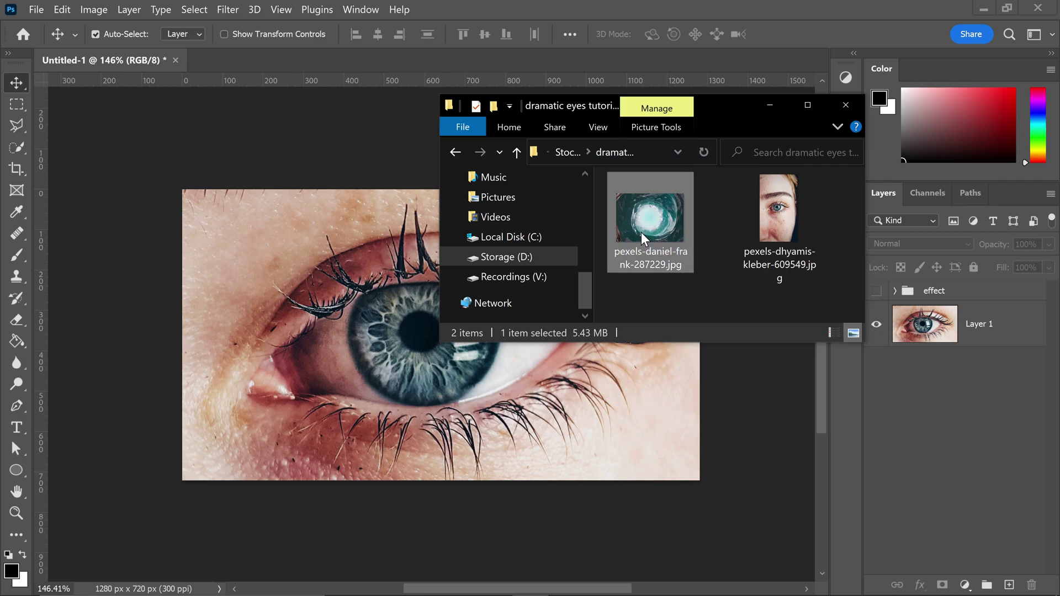
drag(652, 207, 587, 403)
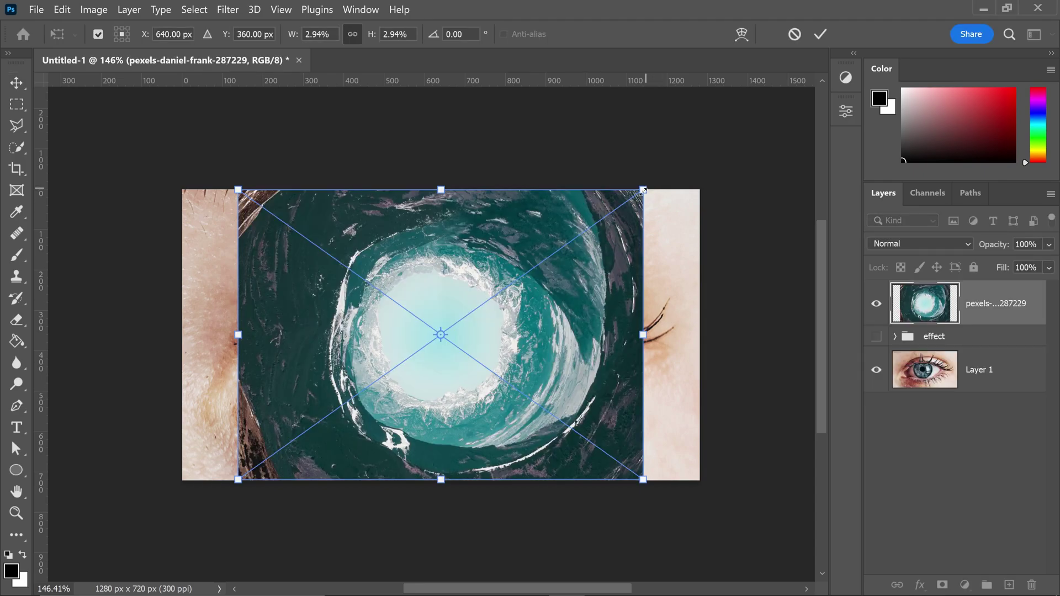
- Shrink the whirlpool image, set its opacity to 50%, and move it over the iris
drag(643, 190, 532, 309)
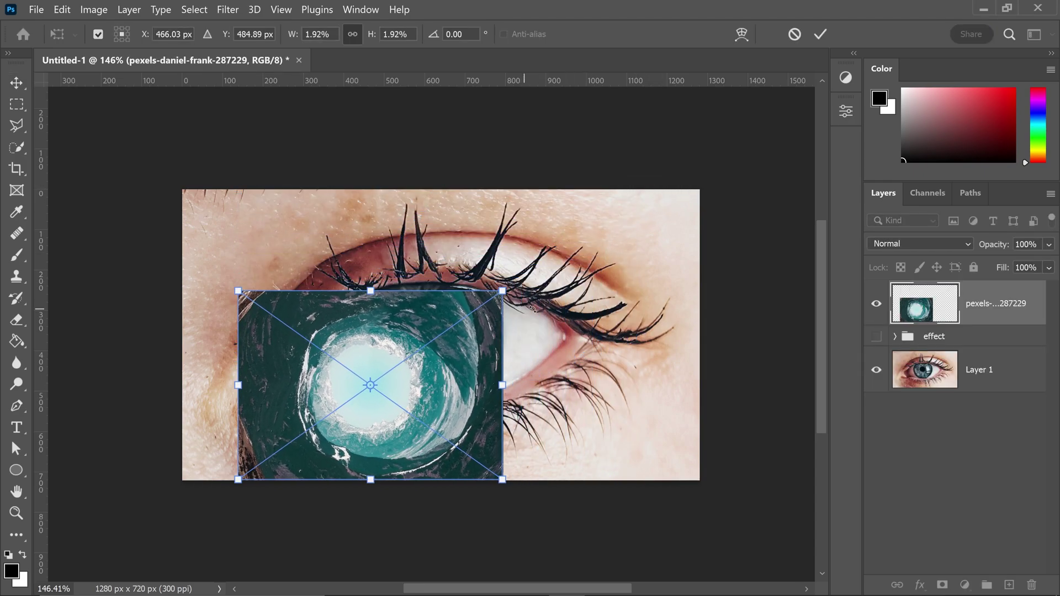
click(1049, 245)
drag(1003, 263, 1006, 263)
drag(502, 292, 422, 349)
drag(405, 387, 479, 330)
- Fine-tune the whirlpool's position and size, about 517 × 371 px, over the iris and commit
key(Up)
key(Up)
key(Up)
key(Up)
key(Up)
key(Up)
key(Up)
key(Left)
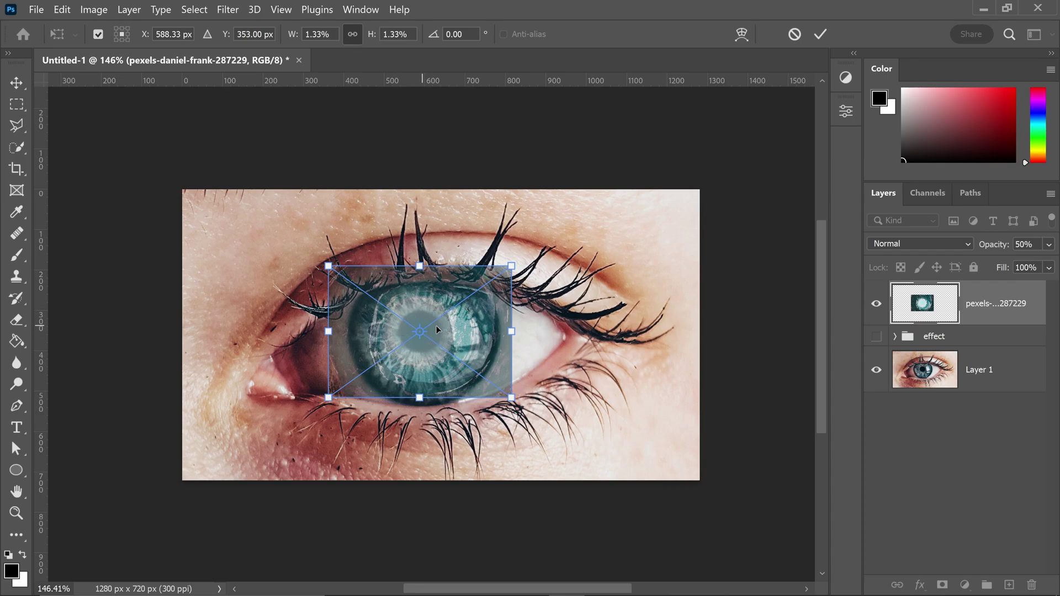
key(Left)
key(Right)
key(Down)
key(Up)
drag(513, 397, 527, 404)
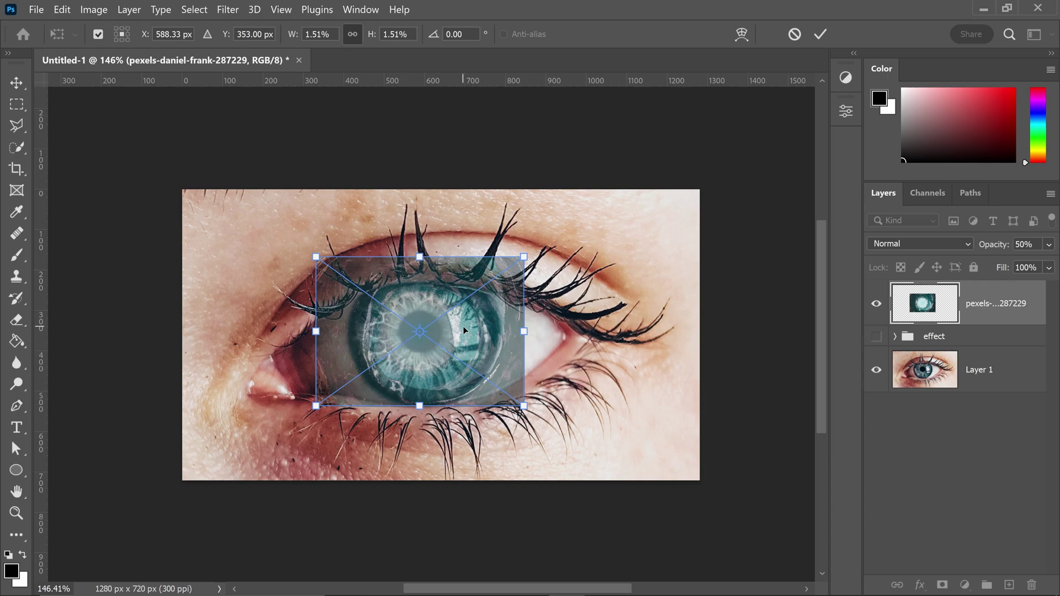
key(Return)
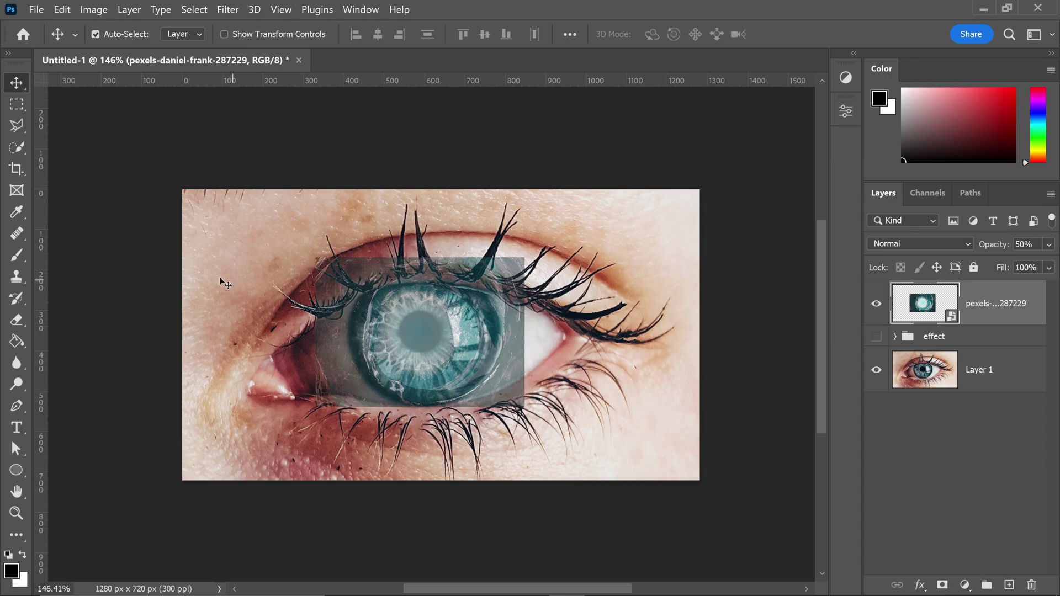
- Add a layer mask to the whirlpool layer and move it beneath the effect group
click(16, 256)
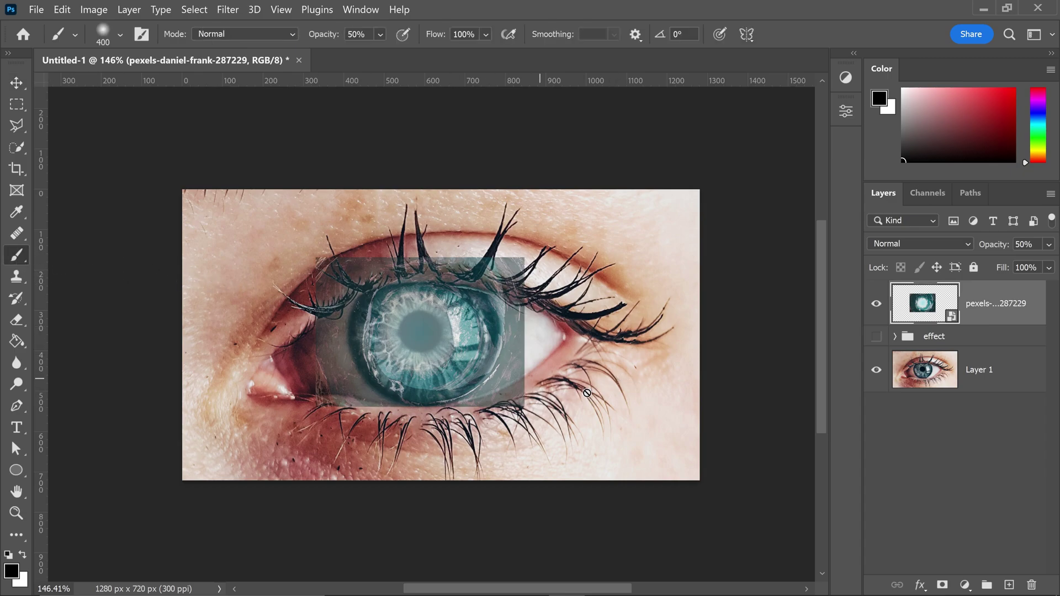
click(943, 586)
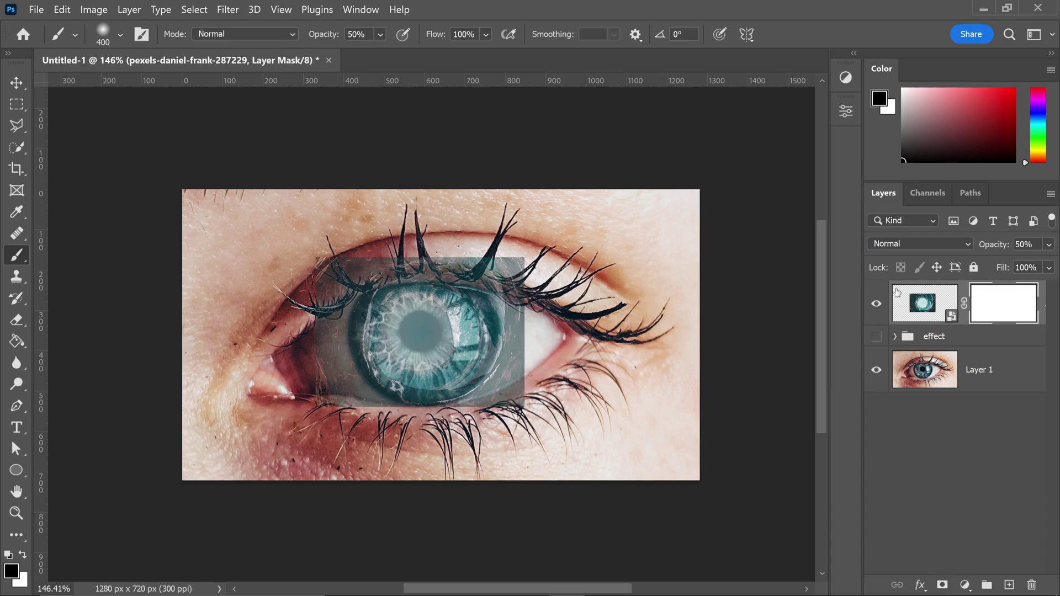
drag(898, 293, 913, 350)
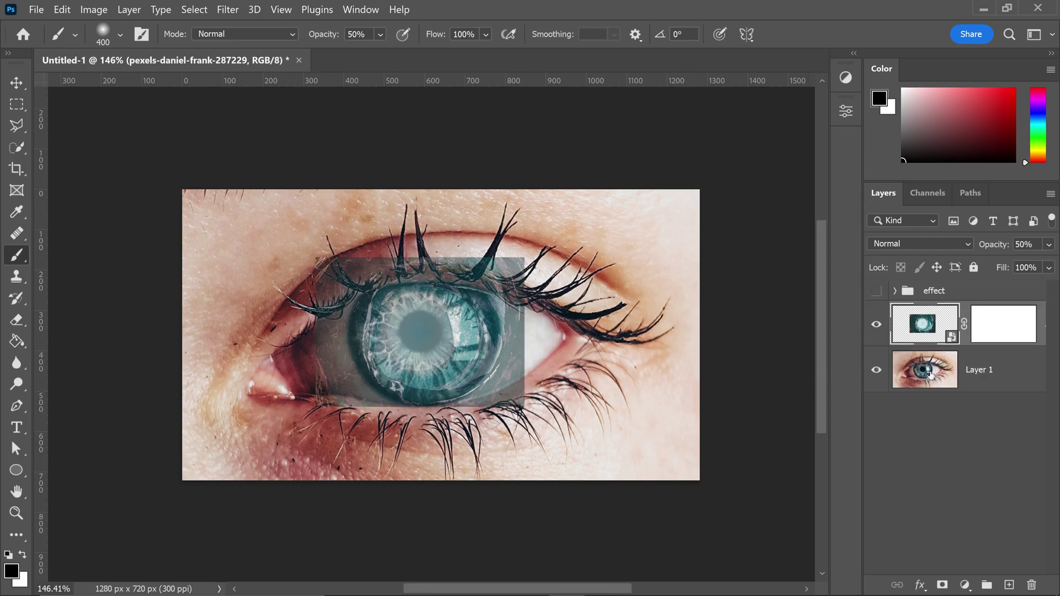
- Paint black at 100% brush opacity on the mask, hiding the overlay outside the iris
click(997, 327)
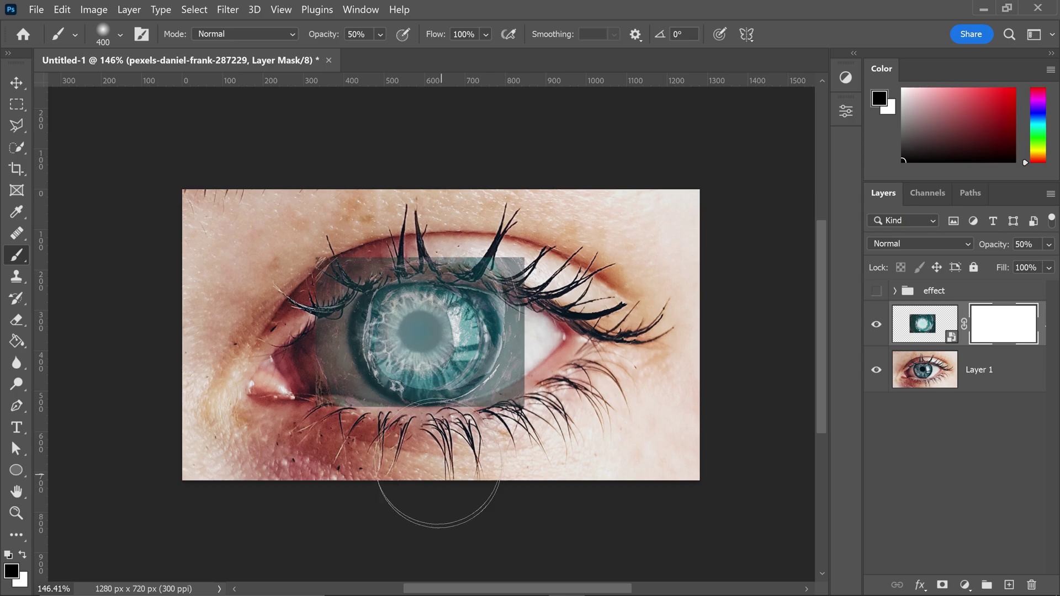
key(bracketleft)
key(bracketleft)
key(bracketleft)
key(bracketleft)
key(bracketleft)
key(bracketleft)
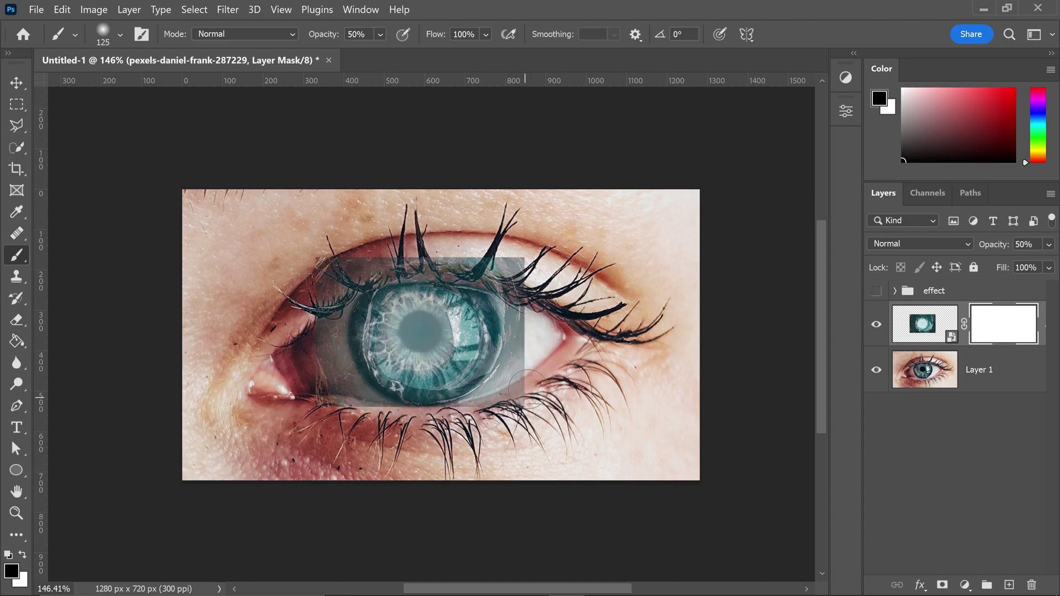
click(380, 34)
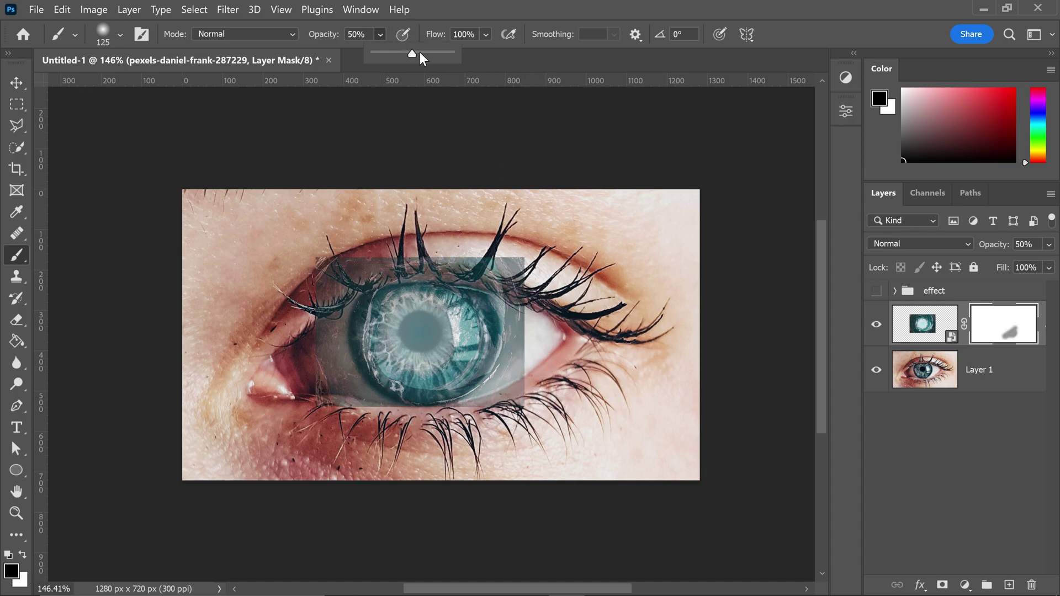
mouse_move(420, 52)
mouse_down()
mouse_move(475, 42)
mouse_move(488, 84)
mouse_up()
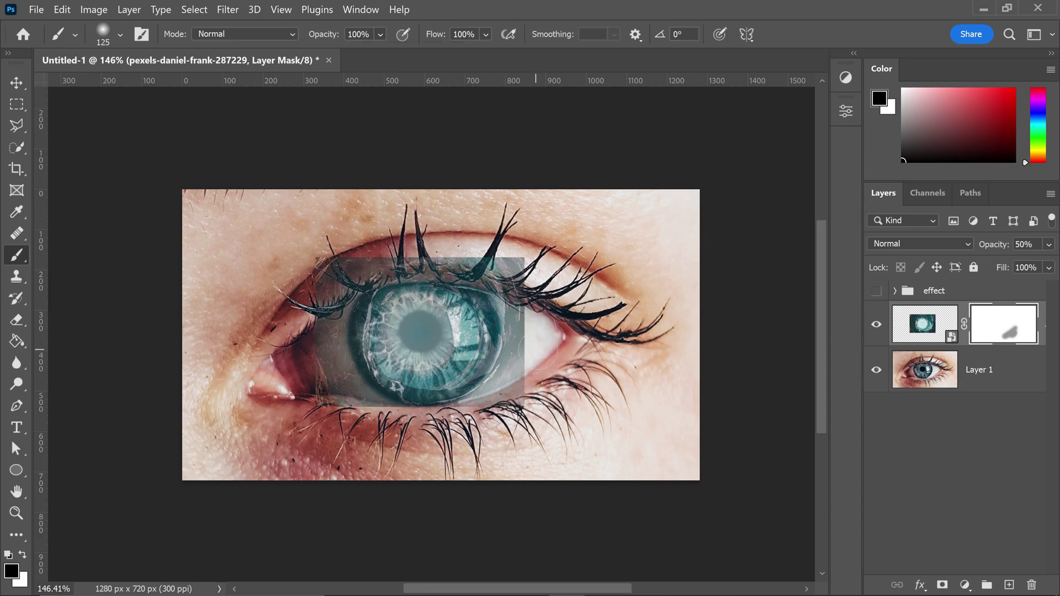
mouse_move(530, 387)
mouse_down()
mouse_move(511, 389)
mouse_move(503, 359)
mouse_move(514, 368)
mouse_move(520, 321)
mouse_move(497, 265)
mouse_move(514, 276)
mouse_move(488, 254)
mouse_move(354, 400)
mouse_move(337, 290)
mouse_move(489, 279)
mouse_move(475, 358)
mouse_up()
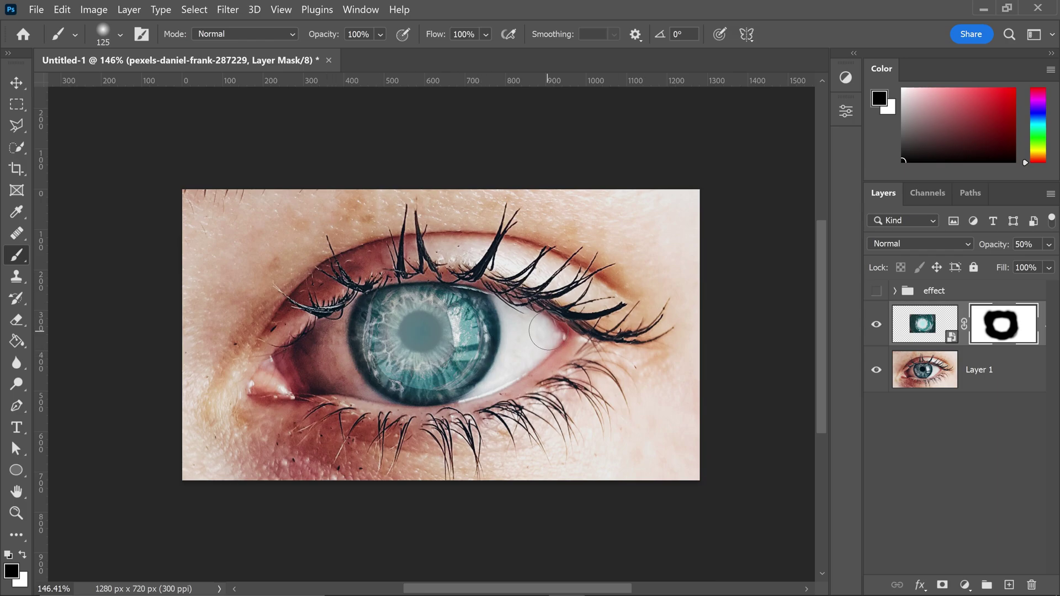
click(19, 81)
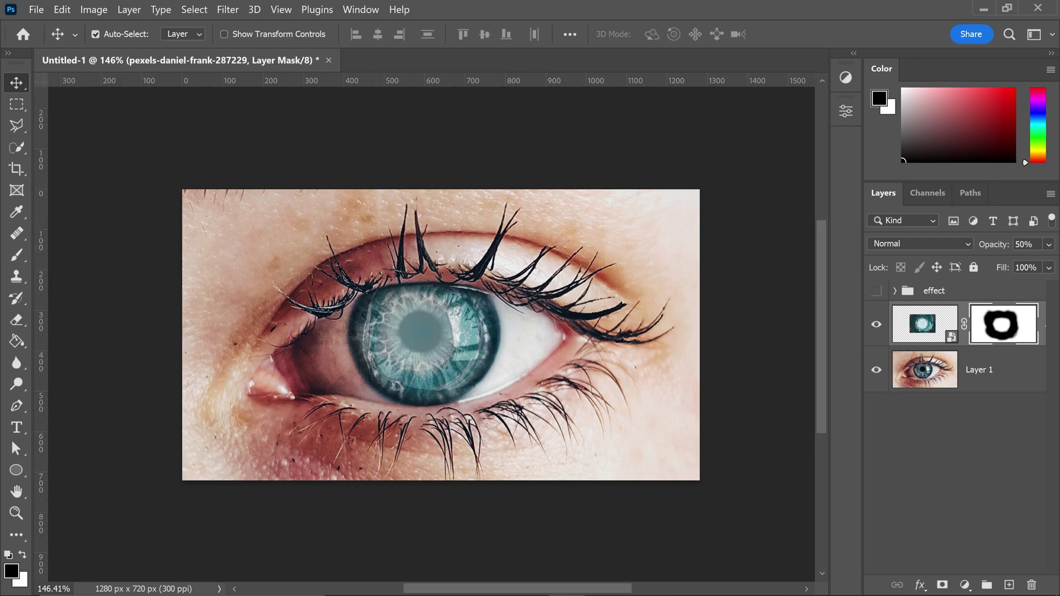
- Set the whirlpool layer to 100% opacity with Vivid Light blending
click(1049, 244)
drag(1017, 263, 1048, 264)
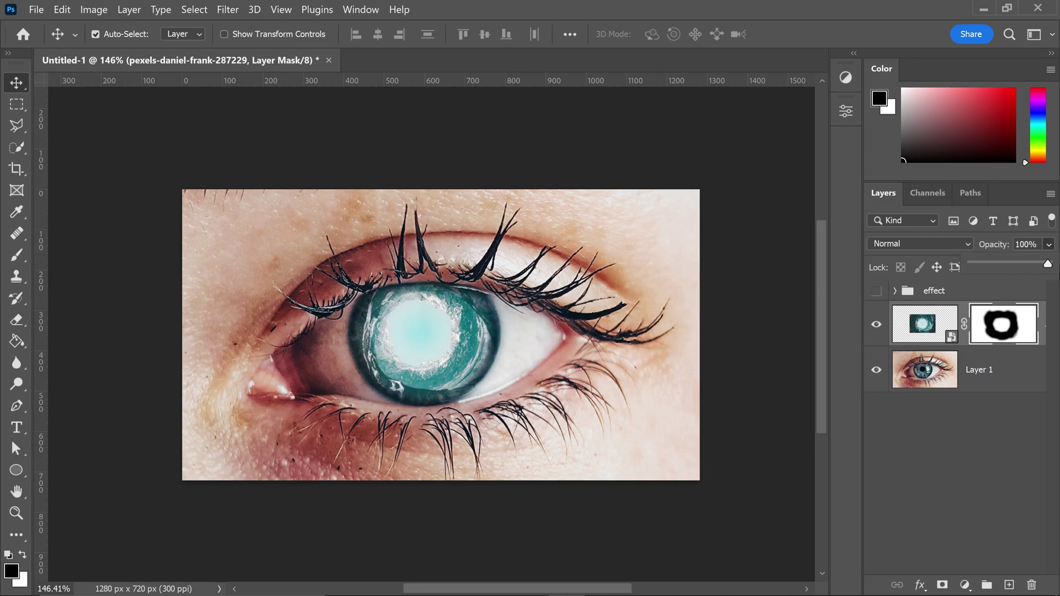
click(935, 325)
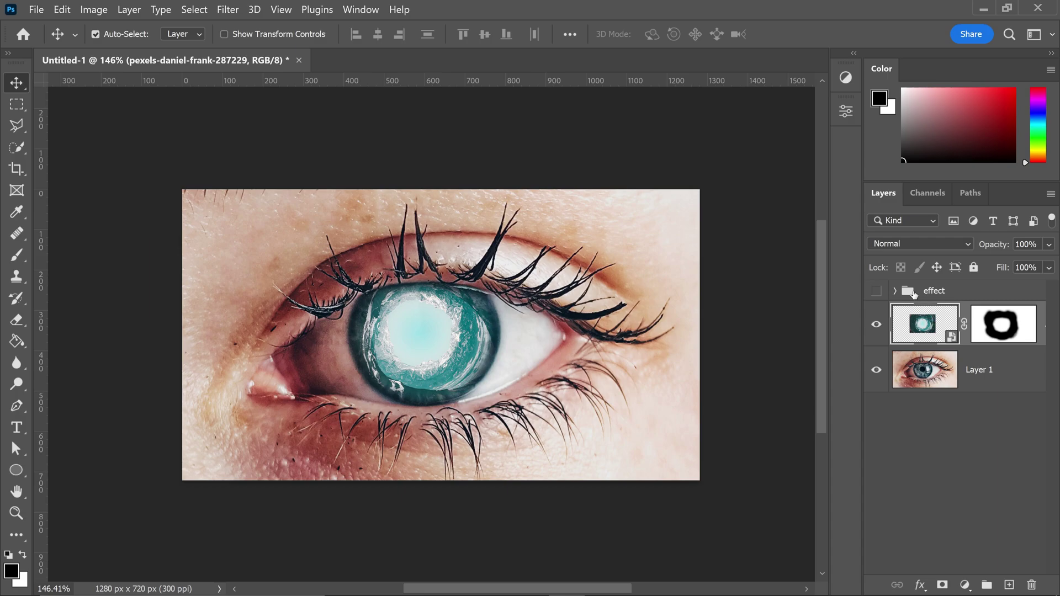
click(900, 243)
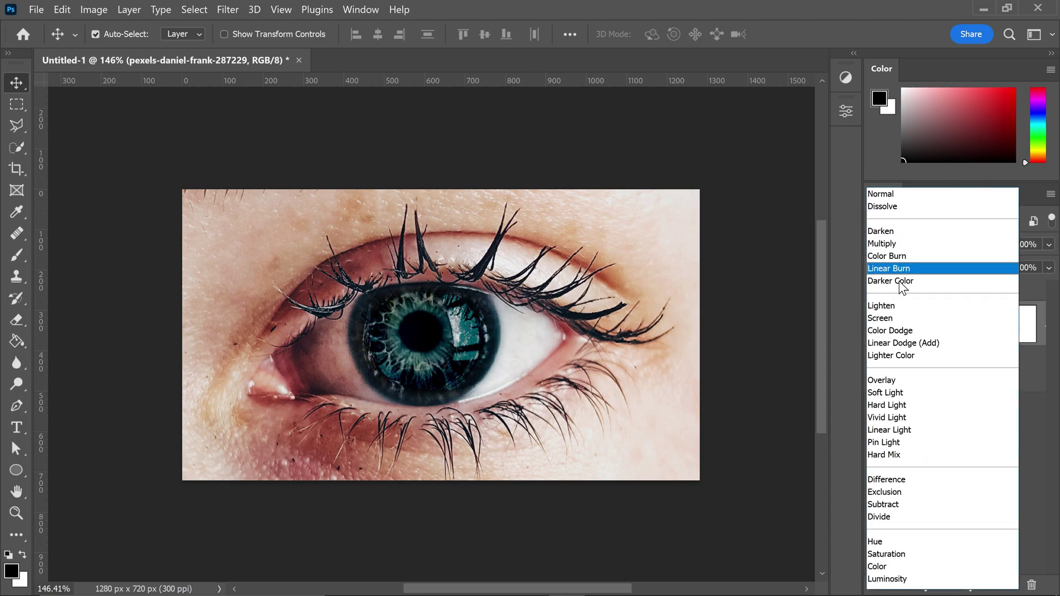
click(894, 417)
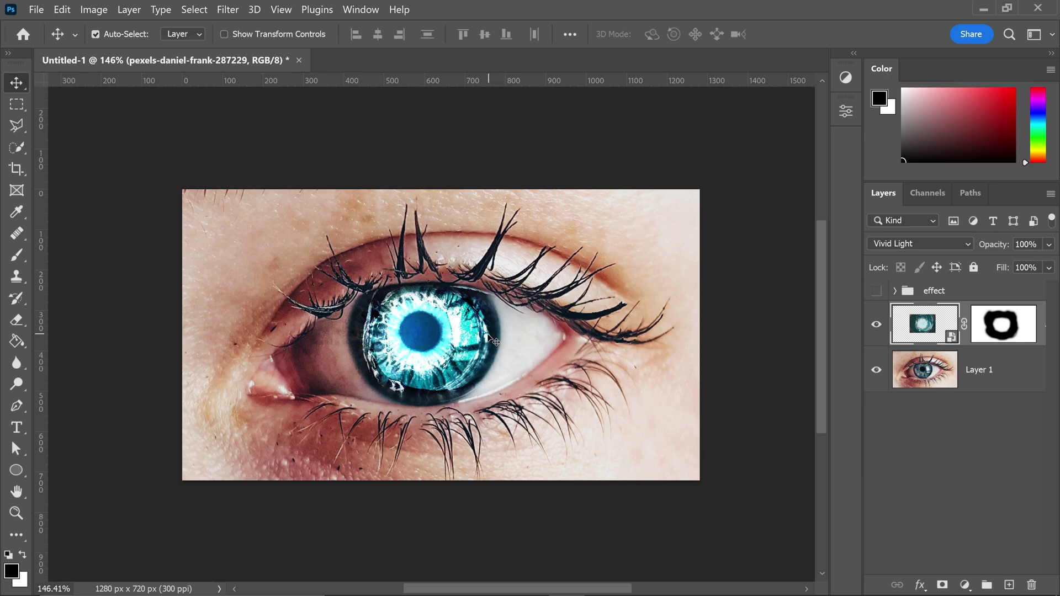
- Paint out the flat blue pupil on the whirlpool mask so the dark centre shows
key(b)
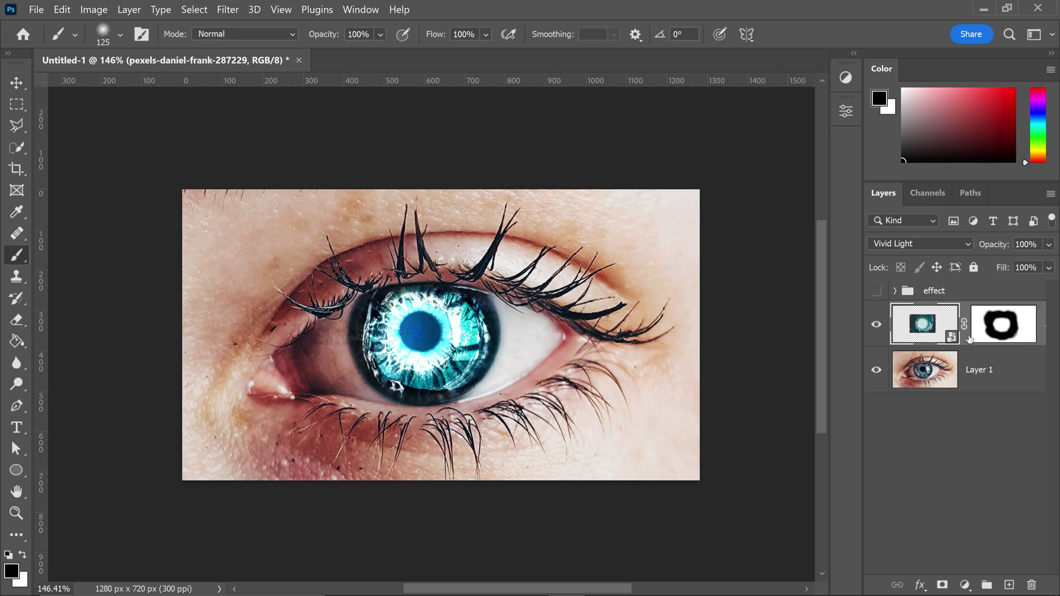
click(995, 331)
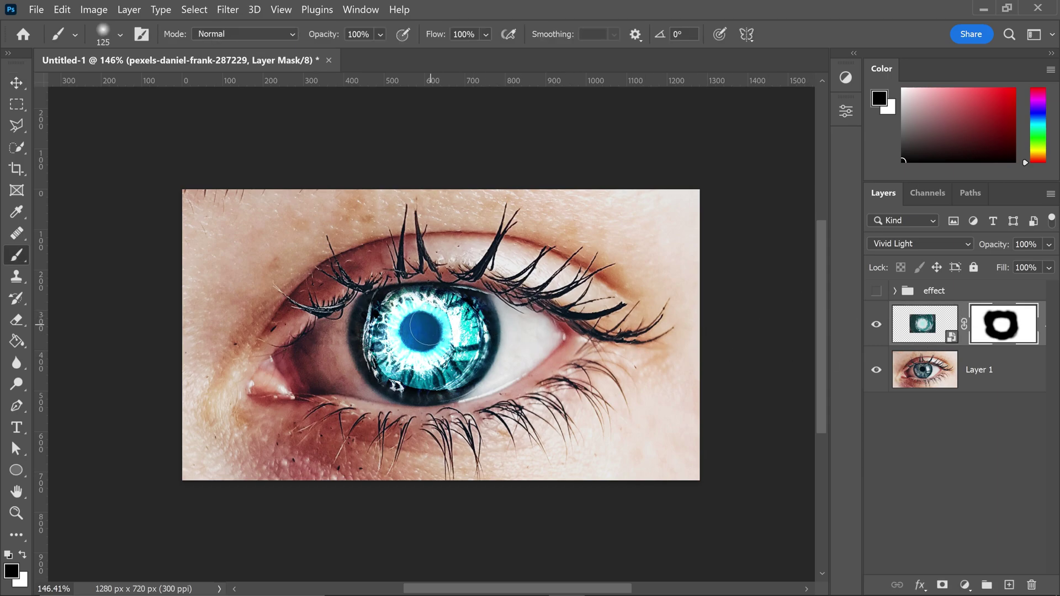
key(bracketleft)
key(bracketleft)
click(420, 333)
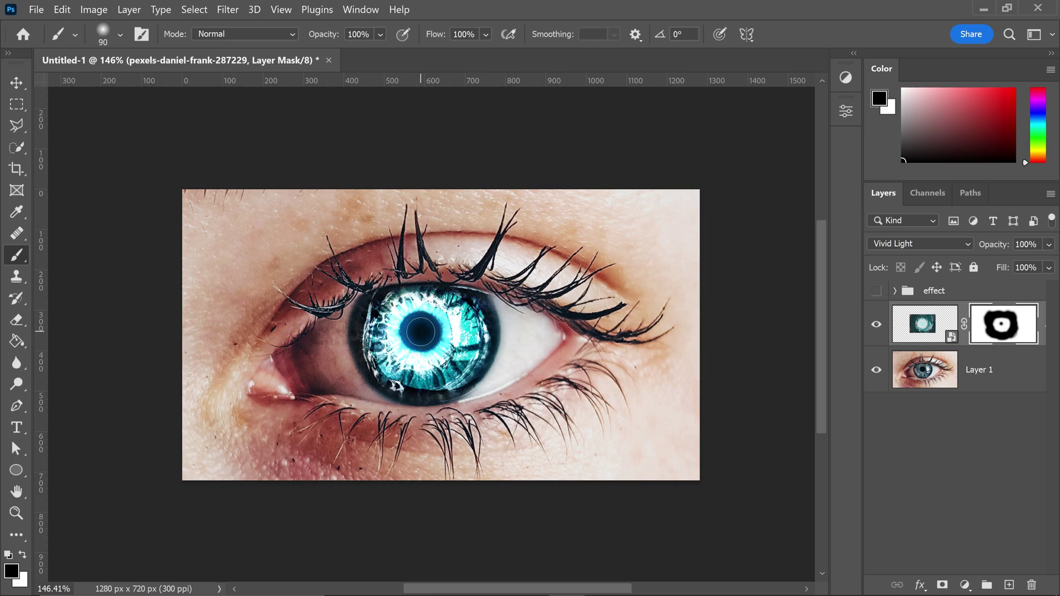
key(bracketright)
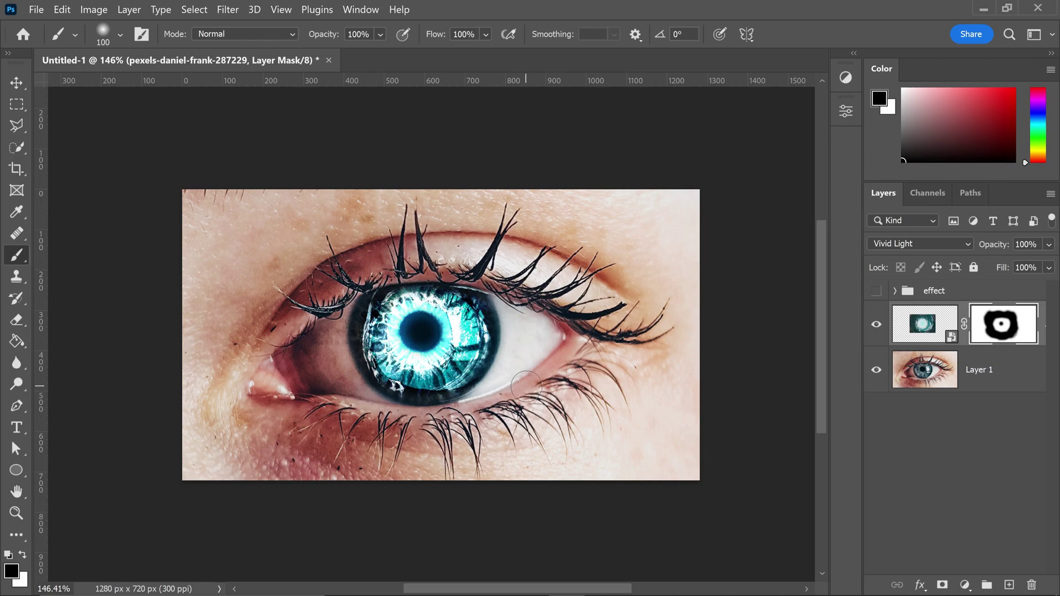
key(v)
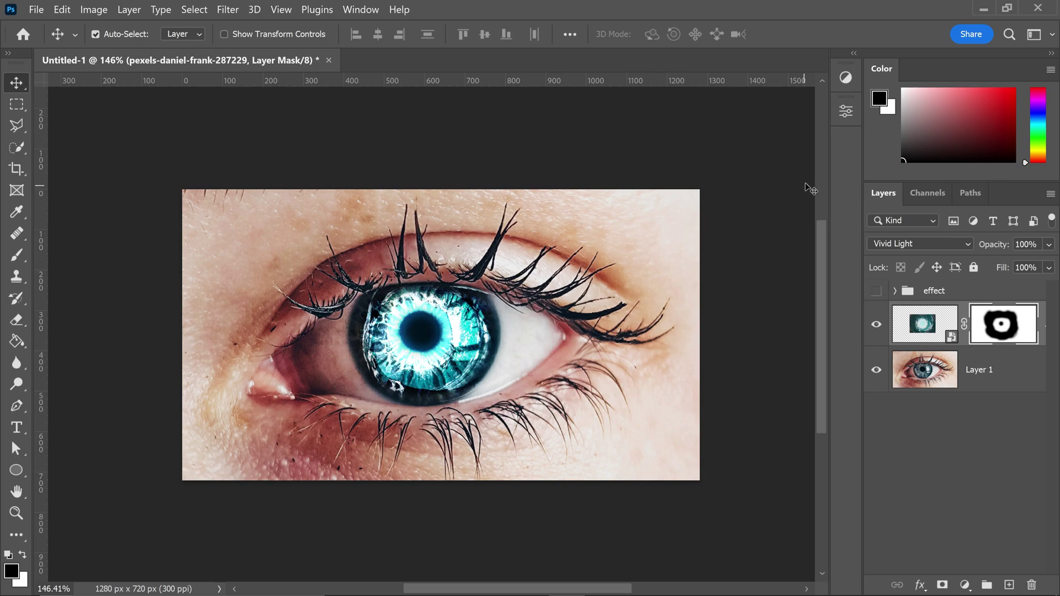
- Add a Hue/Saturation layer clipped to the iris, colorized with Hue 285 and Saturation 70
click(847, 81)
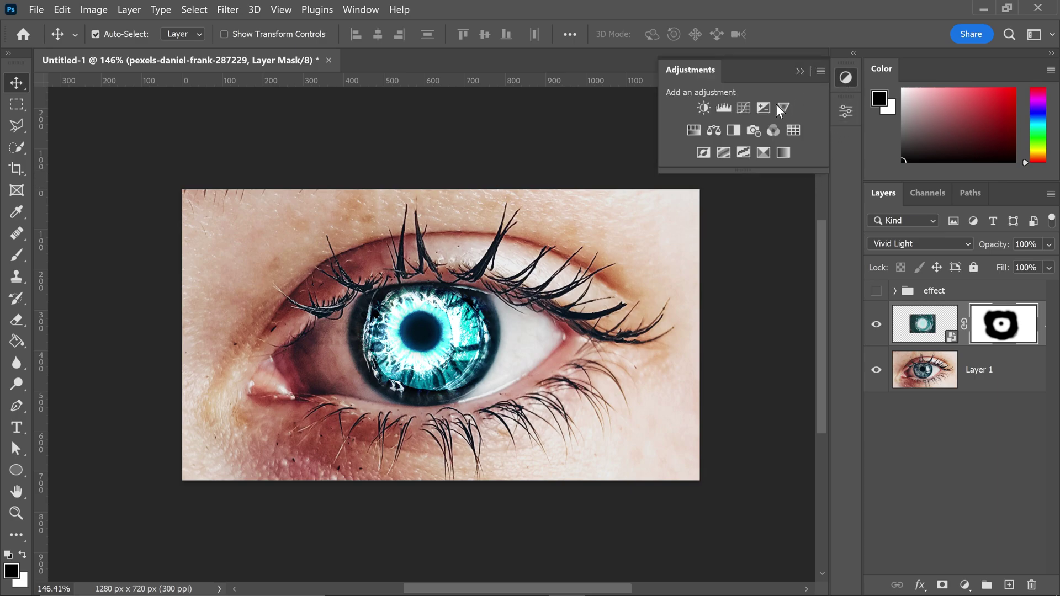
click(693, 128)
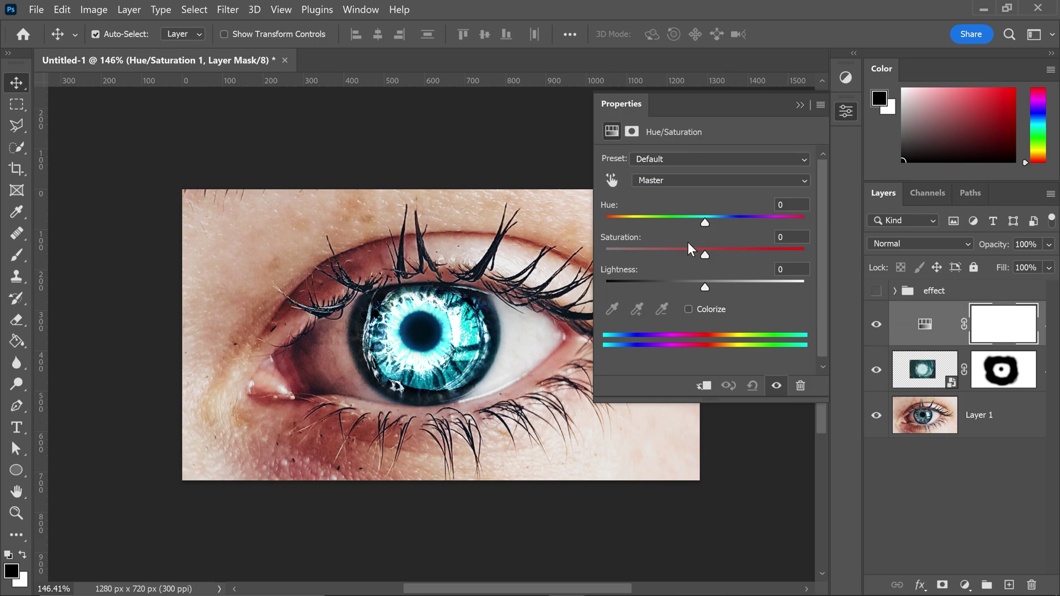
click(703, 386)
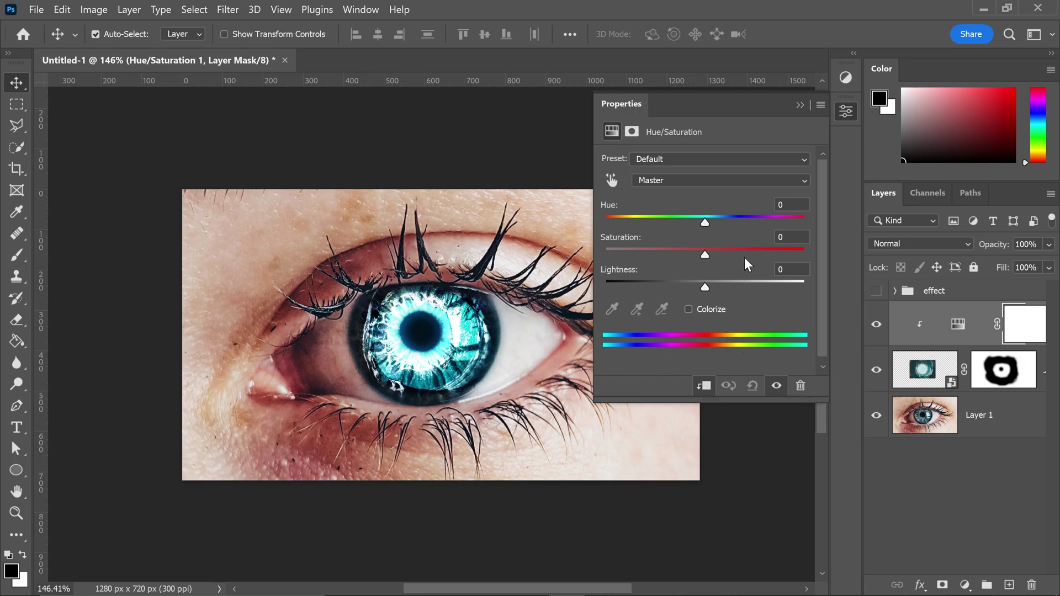
click(687, 306)
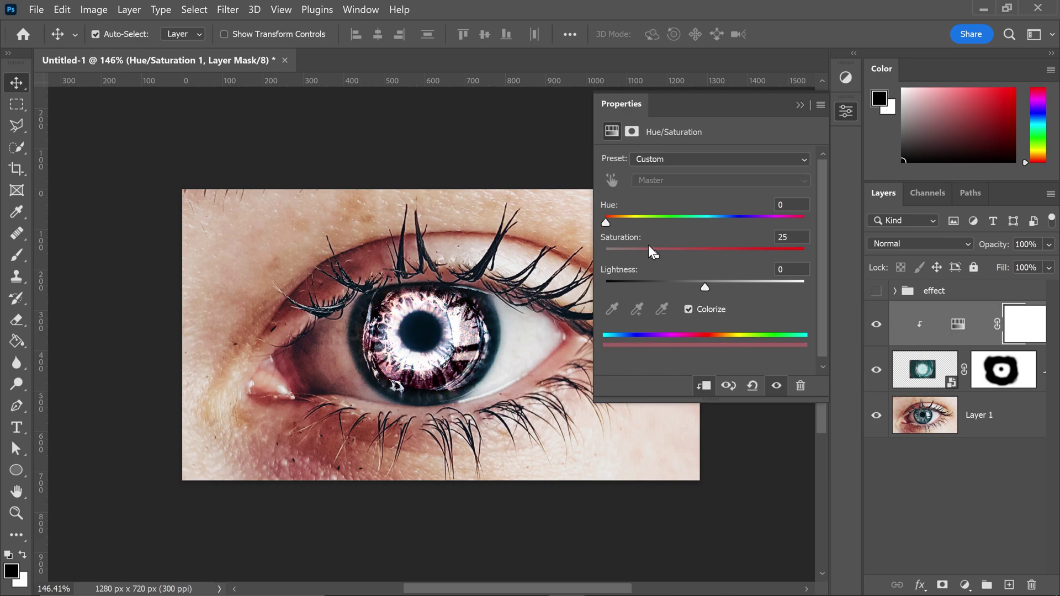
drag(605, 222, 703, 228)
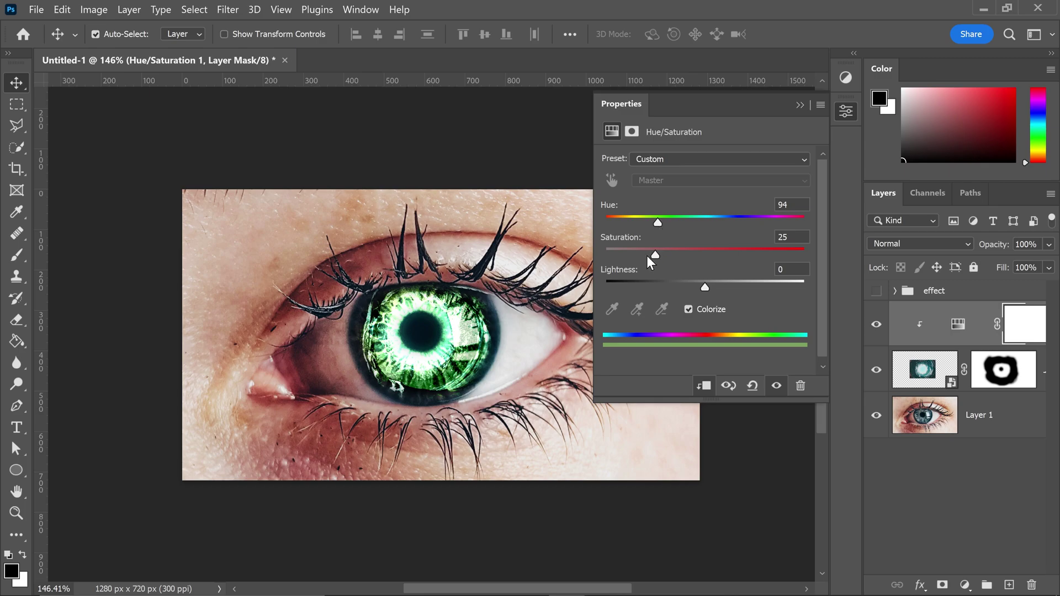
drag(654, 256, 745, 258)
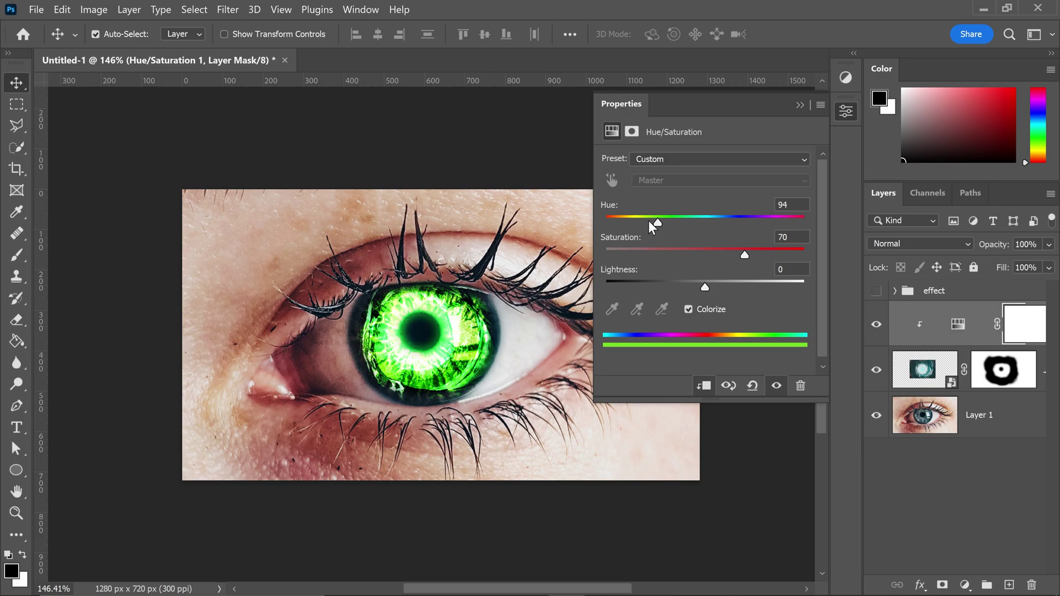
drag(657, 222, 732, 231)
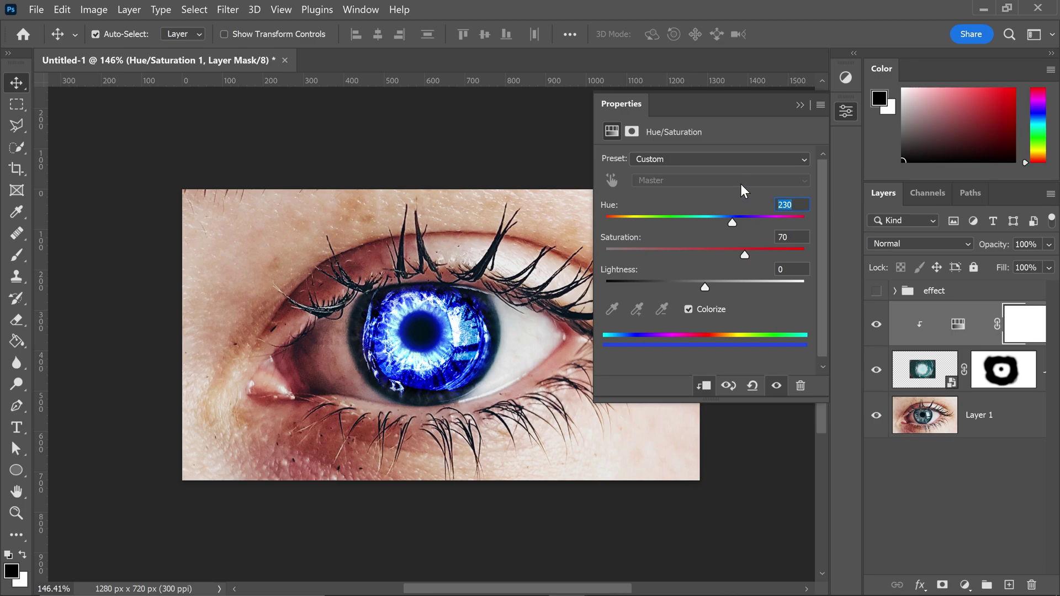
text(285)
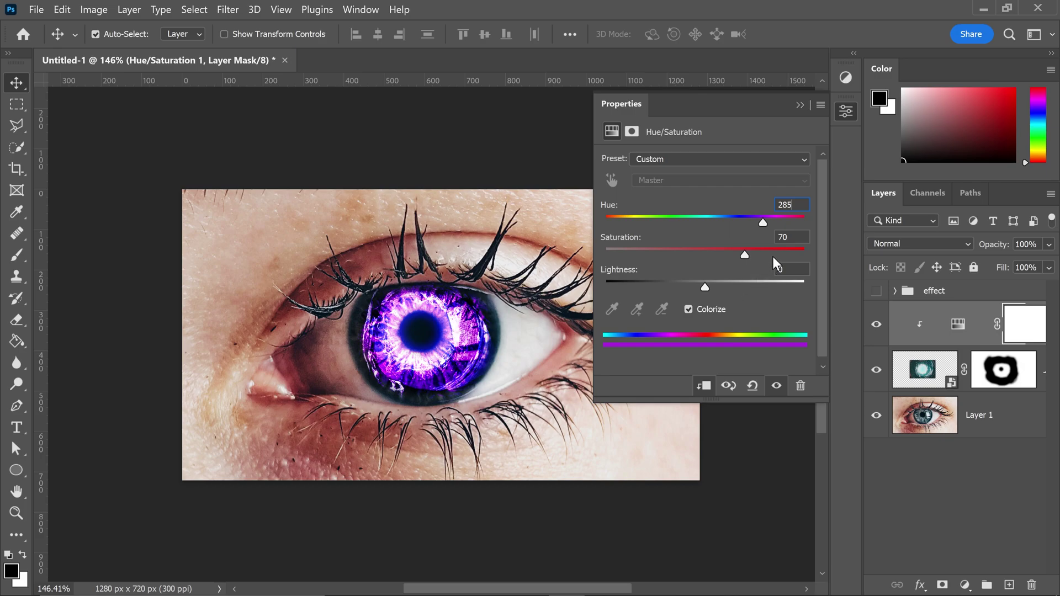
click(800, 105)
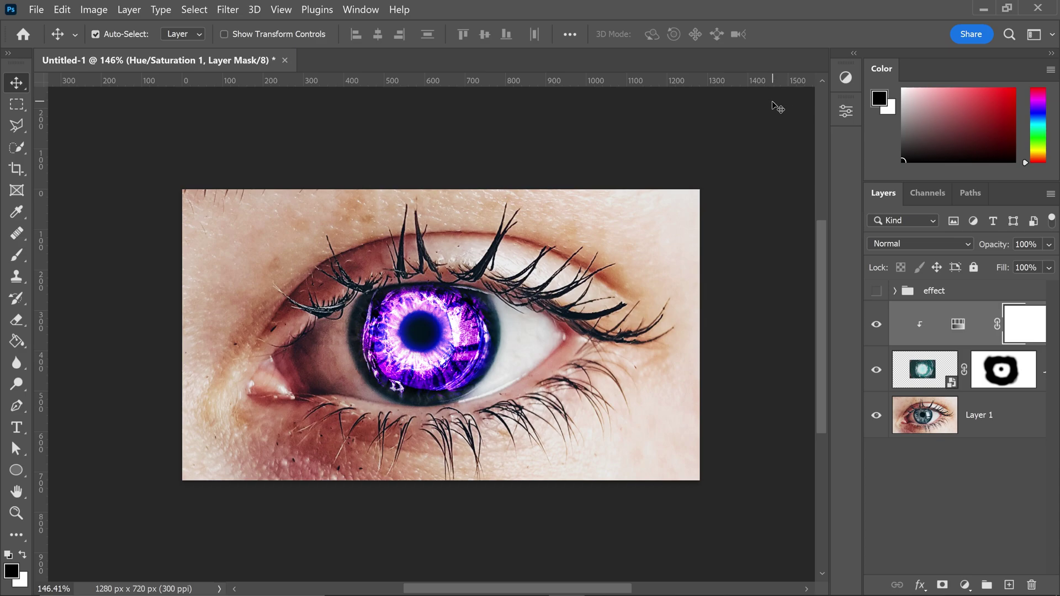
- Make the black-and-white effect group visible and give it a layer mask
click(876, 291)
click(876, 292)
click(877, 291)
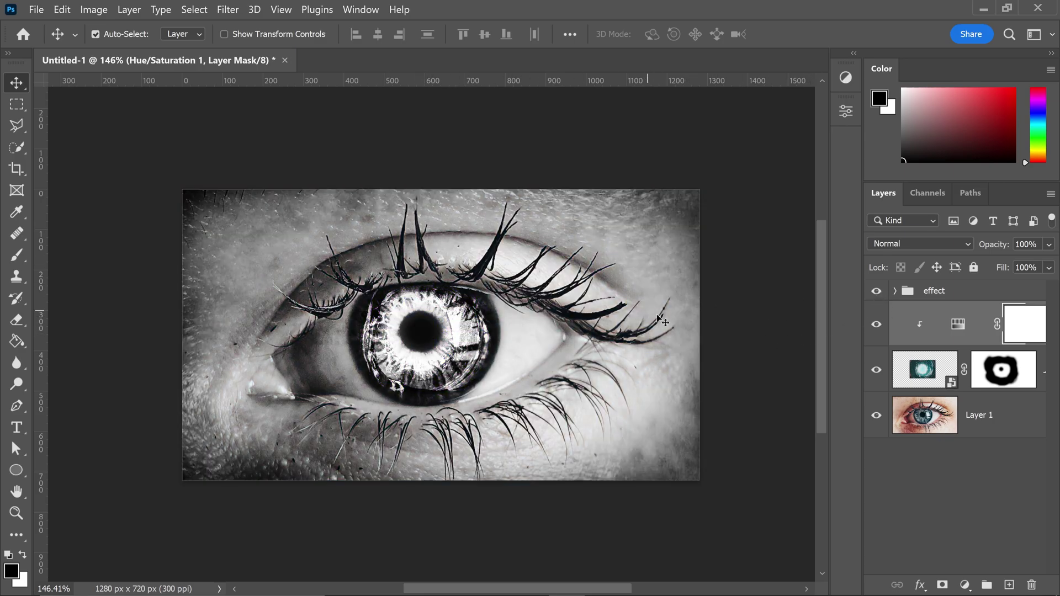
click(935, 293)
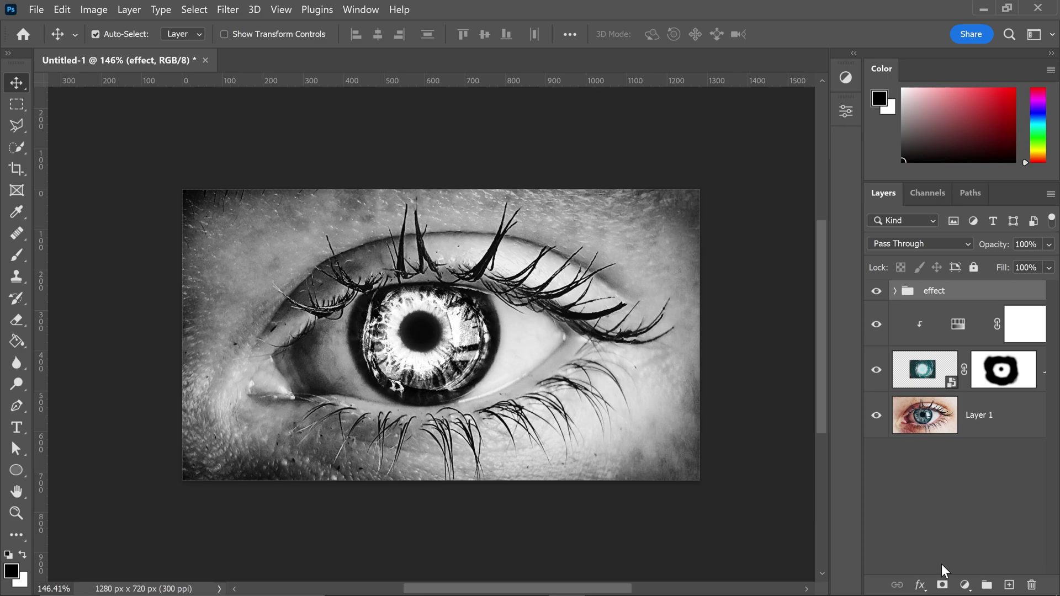
click(941, 586)
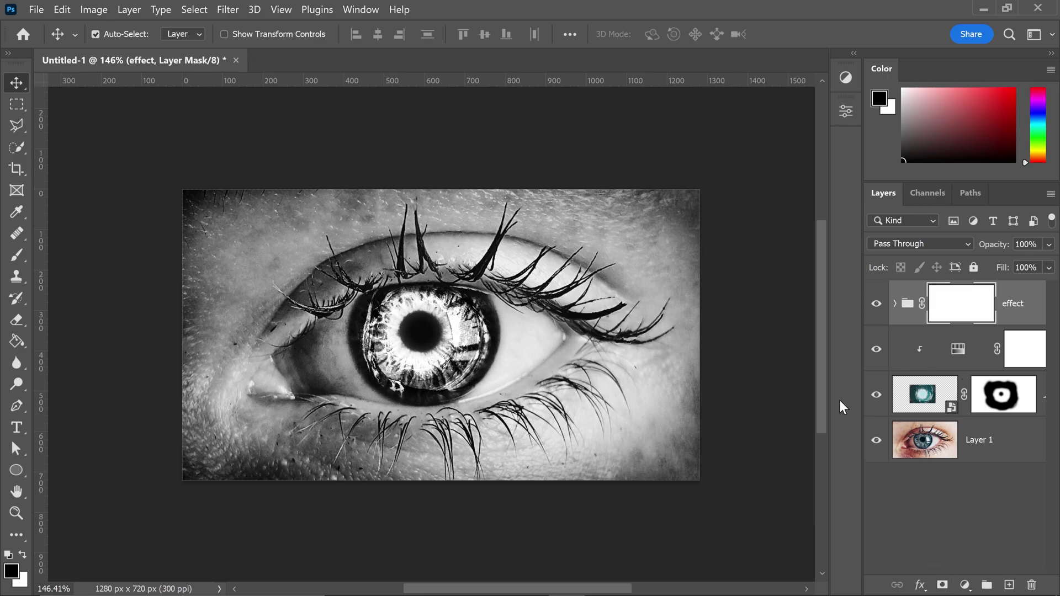
- Paint black over the iris with a 150 px brush on the group's mask
click(16, 260)
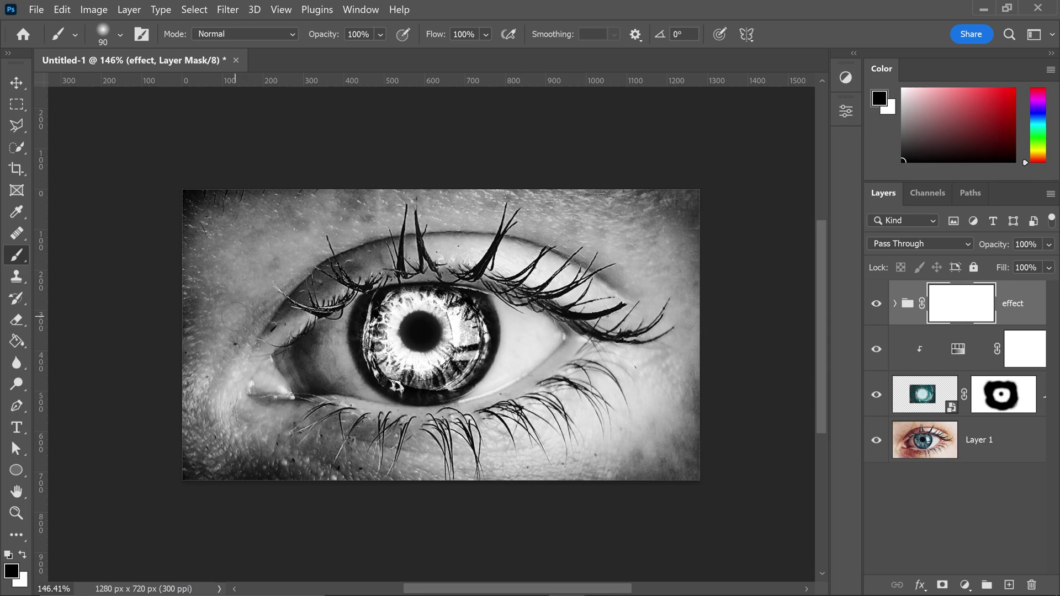
key(bracketright)
key(bracketright)
key(bracketright)
mouse_move(433, 349)
mouse_down()
mouse_move(381, 332)
mouse_move(423, 305)
mouse_move(386, 332)
mouse_move(445, 352)
mouse_move(398, 349)
mouse_move(422, 310)
mouse_move(464, 332)
mouse_move(453, 354)
mouse_move(469, 327)
mouse_move(475, 338)
mouse_move(472, 311)
mouse_move(467, 366)
mouse_move(435, 384)
mouse_move(395, 380)
mouse_move(376, 363)
mouse_move(370, 315)
mouse_move(398, 338)
mouse_up()
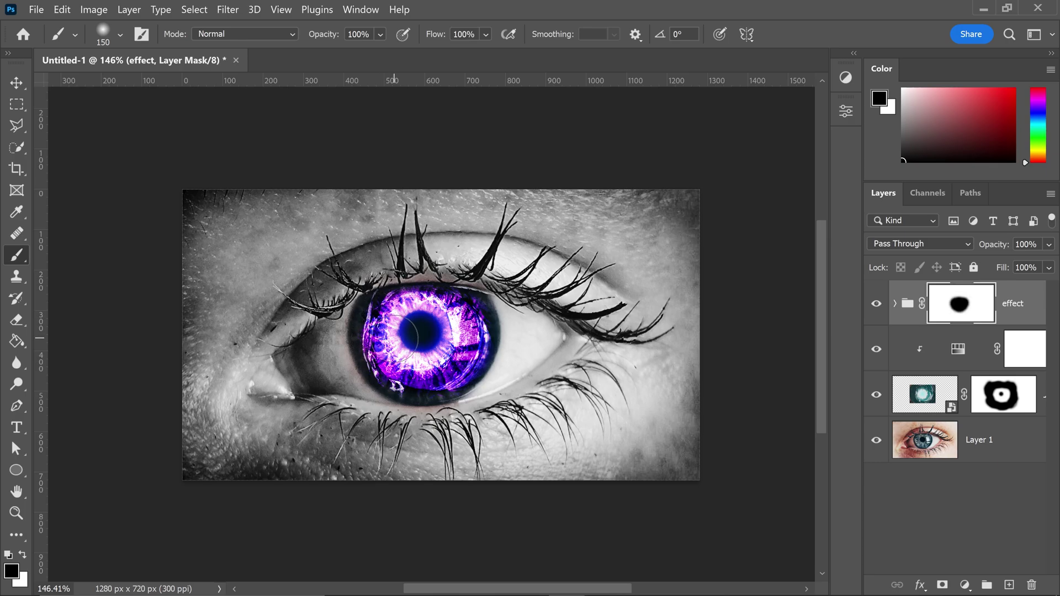
key(x)
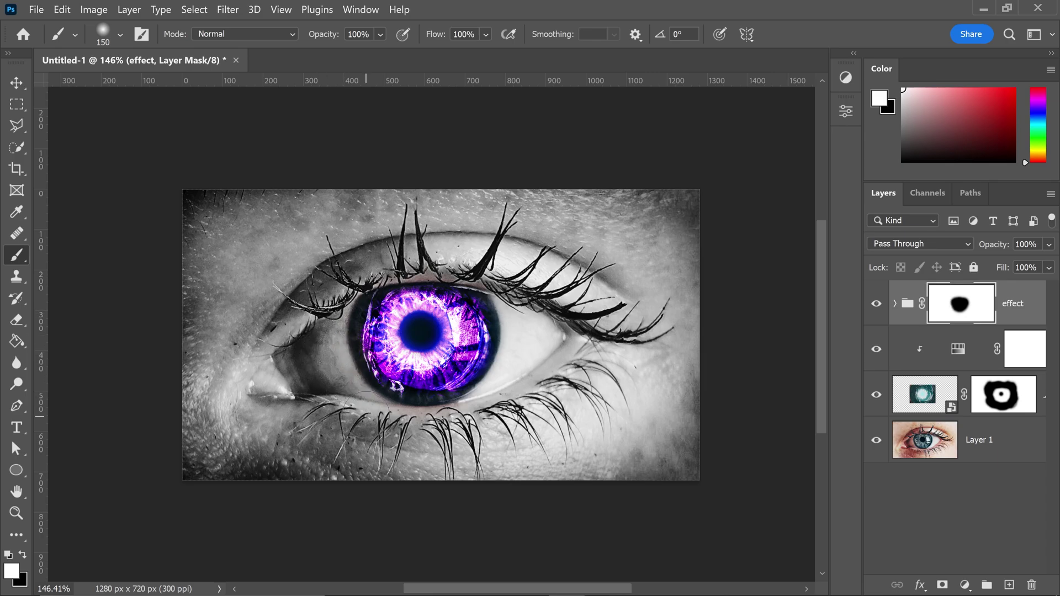
key(ctrl+z)
click(16, 83)
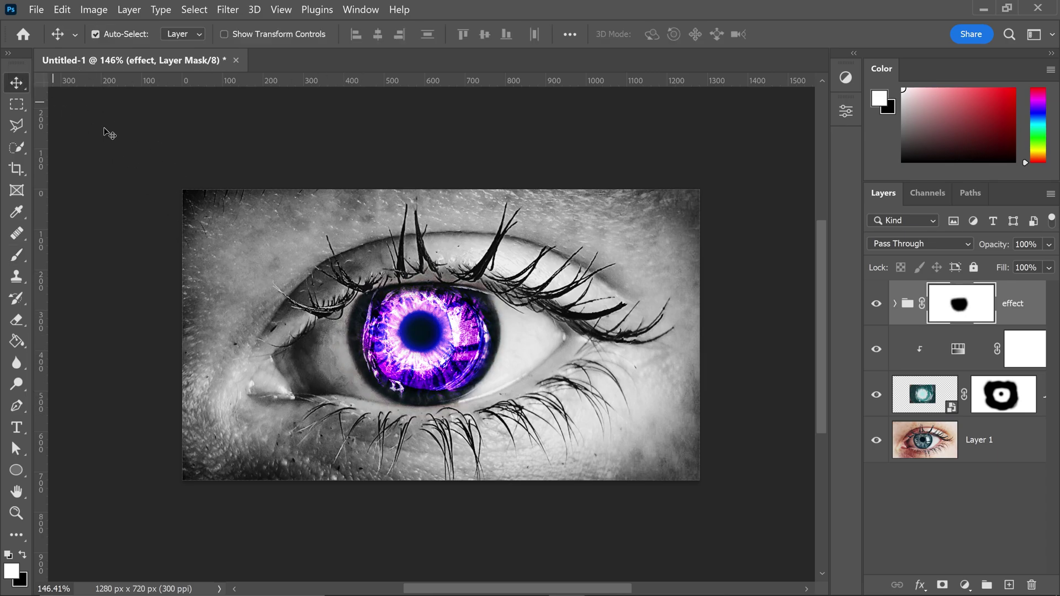